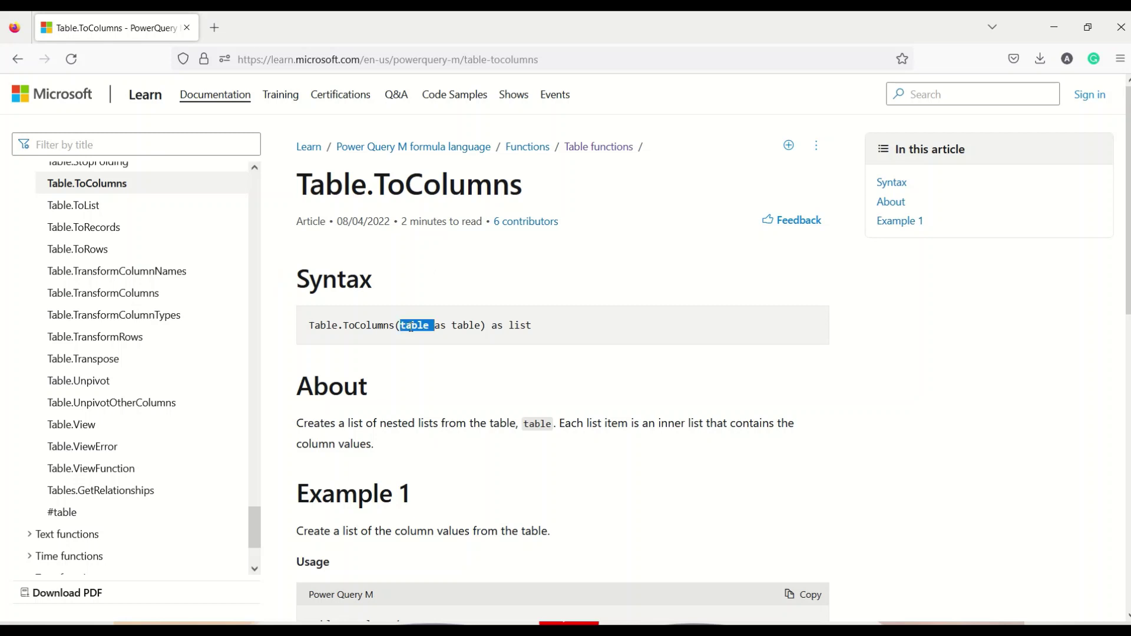
triple_click(435, 326)
double_click(496, 325)
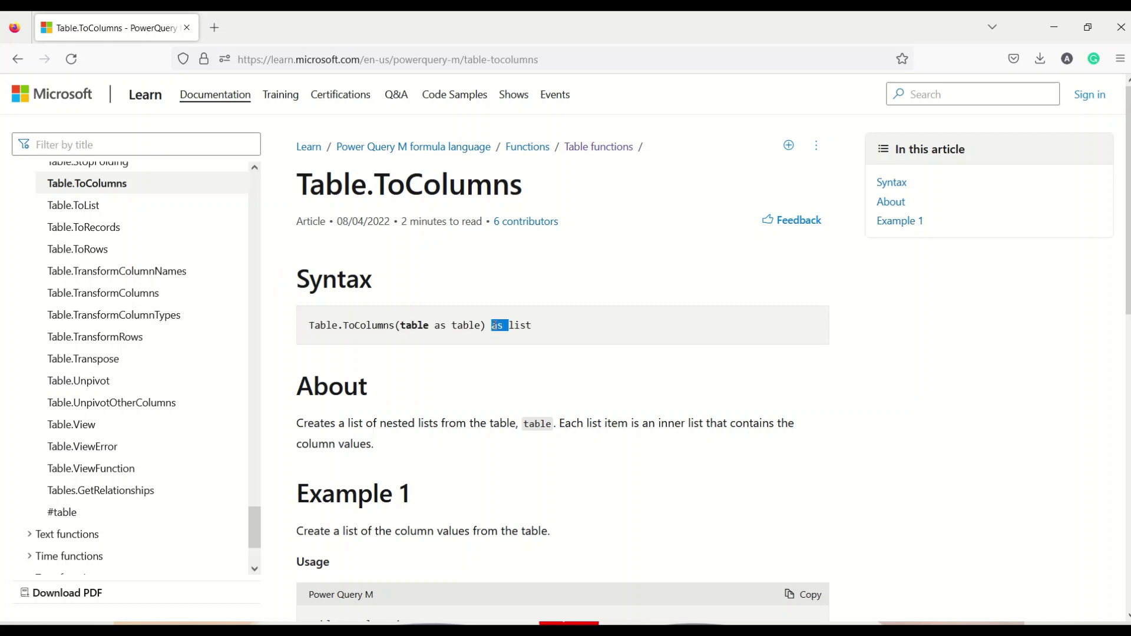
scroll(496, 328, down, 3)
scroll(496, 330, down, 1)
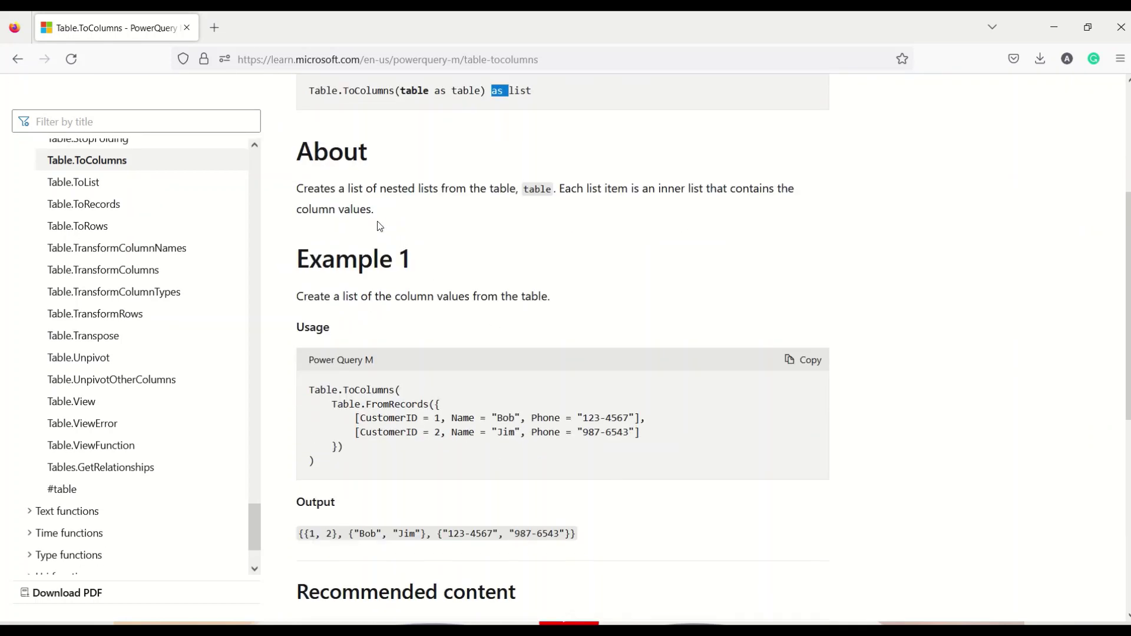
scroll(335, 303, down, 1)
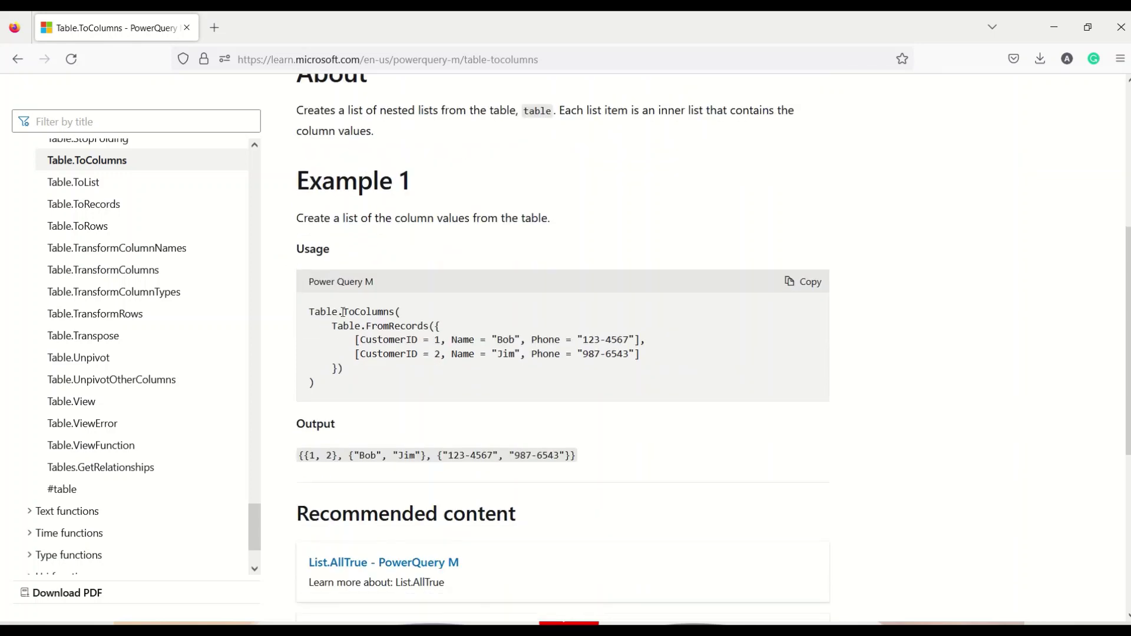
double_click(370, 314)
drag(345, 372, 331, 327)
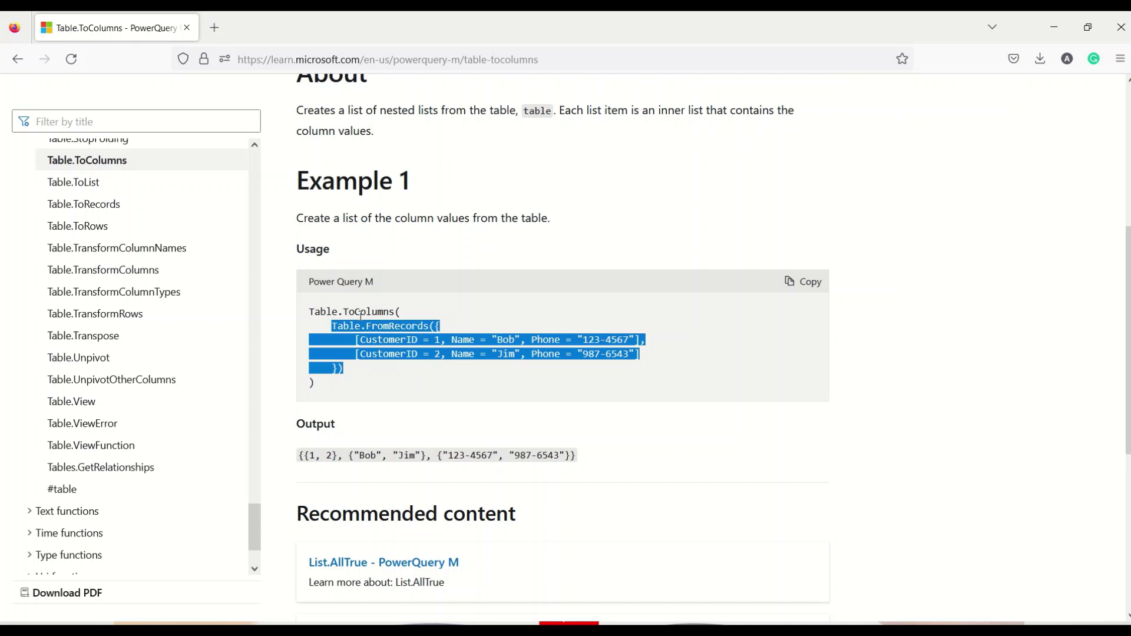
click(362, 313)
double_click(362, 313)
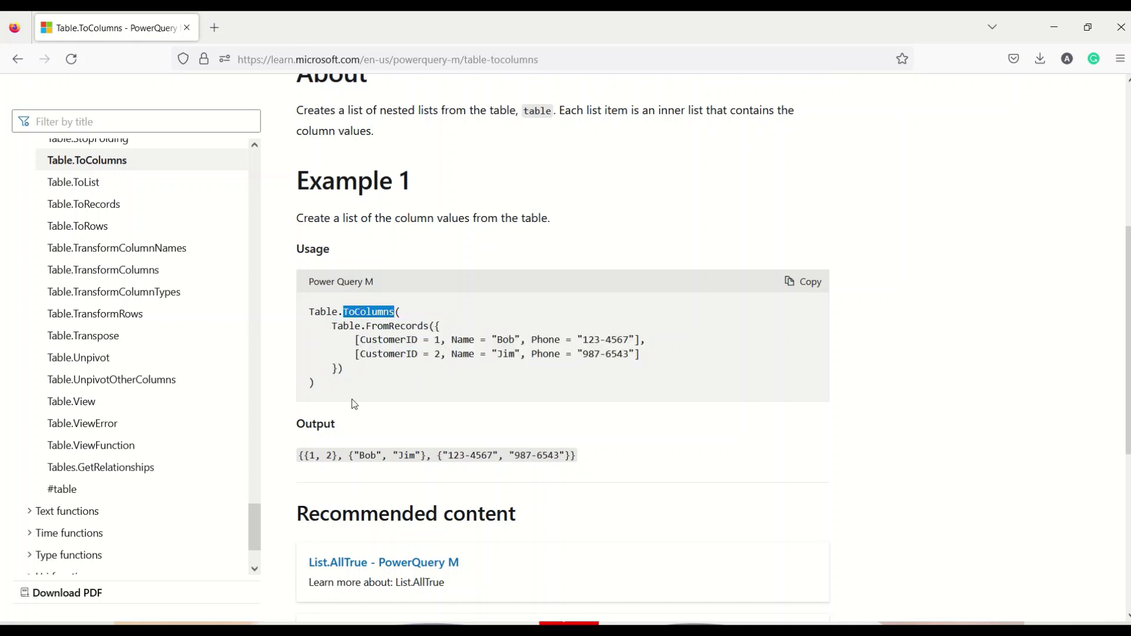
double_click(318, 457)
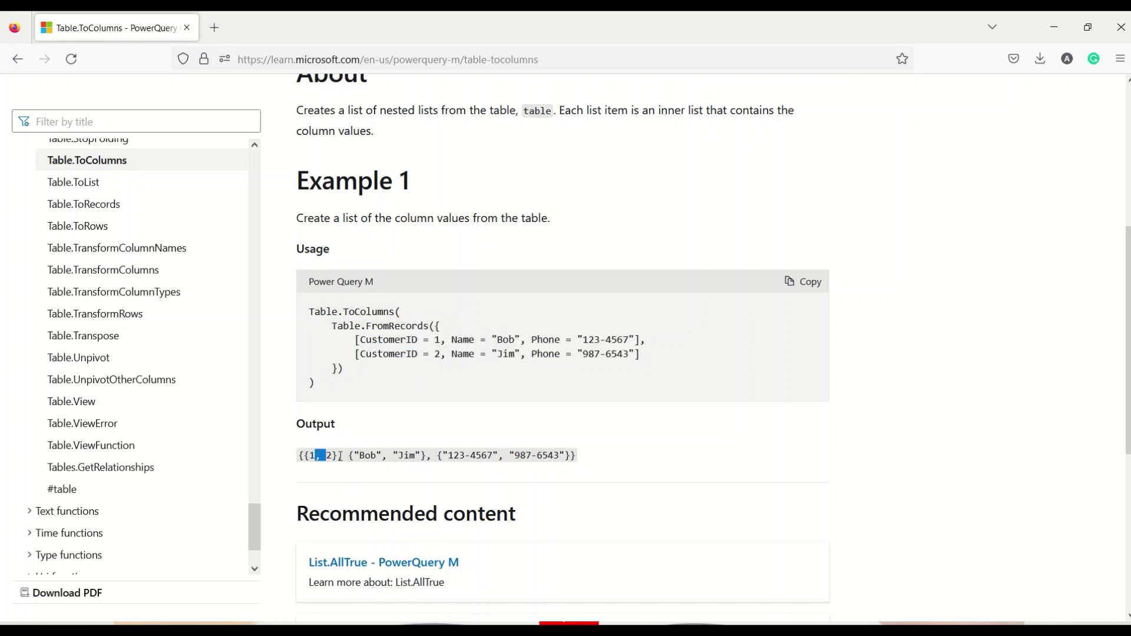
drag(430, 340, 459, 372)
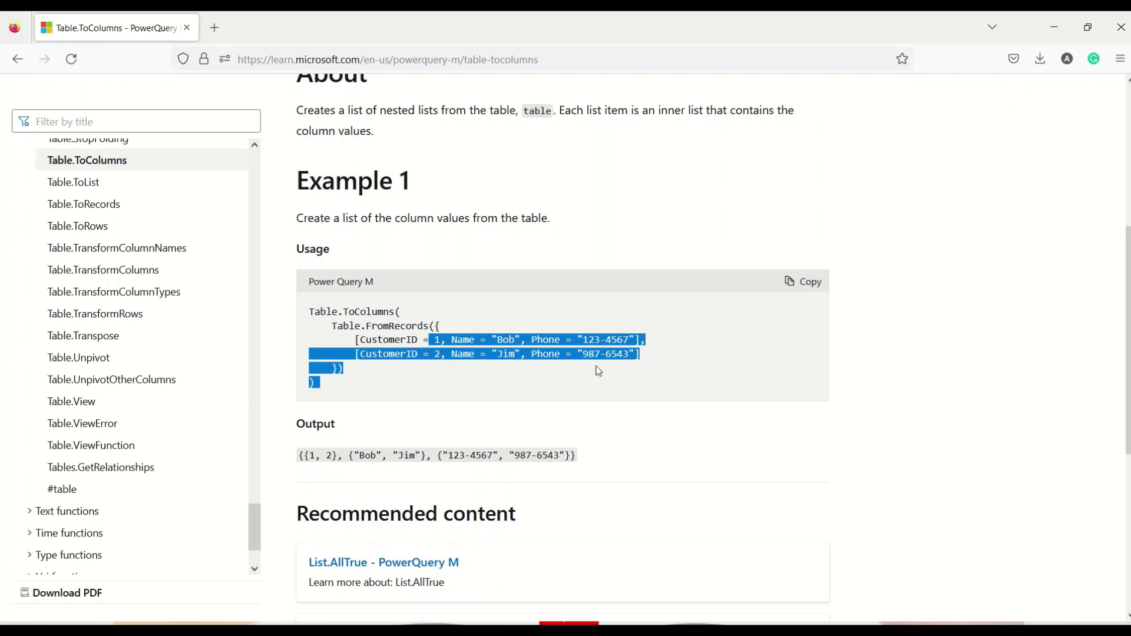
- Switch to Power BI Desktop and launch the Power Query Editor from Transform data
key(alt+Tab)
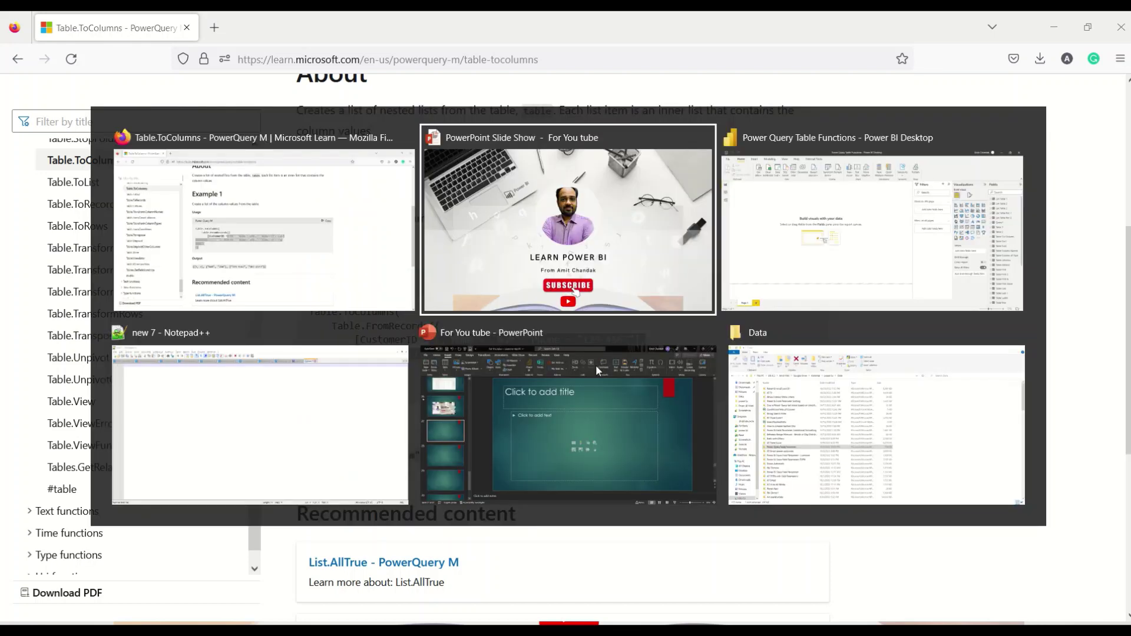
key(alt+Tab)
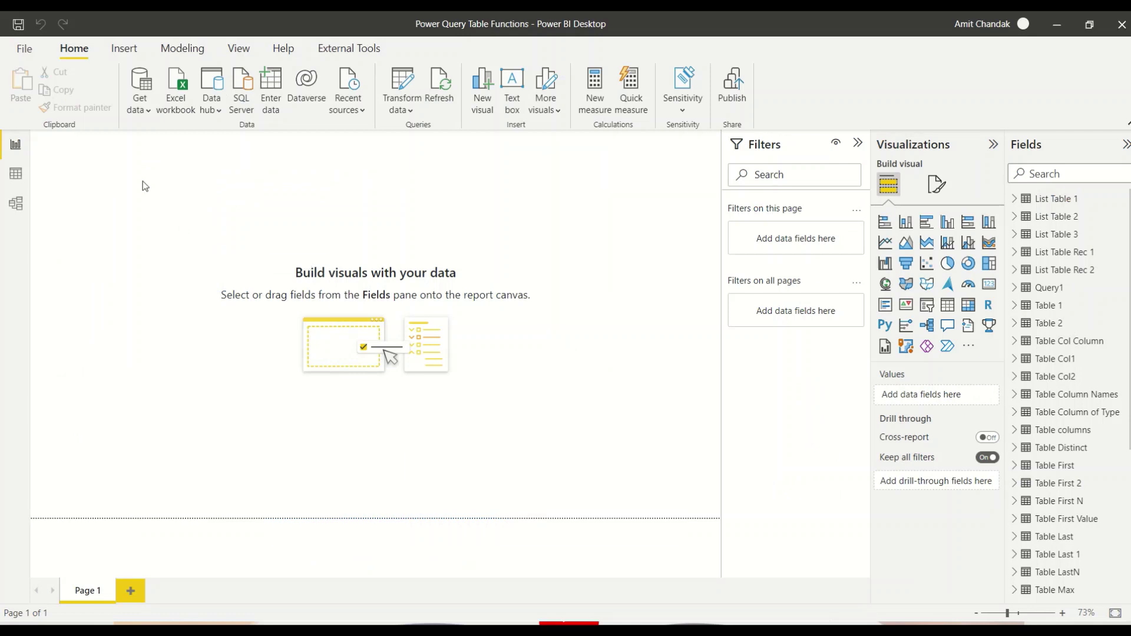
click(409, 112)
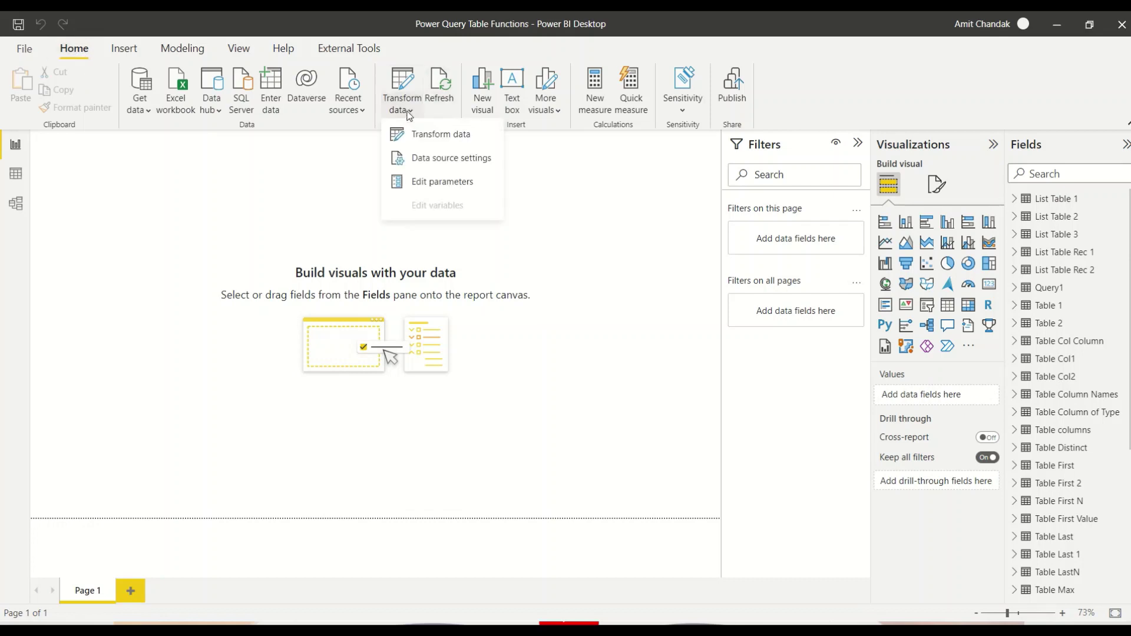
click(425, 136)
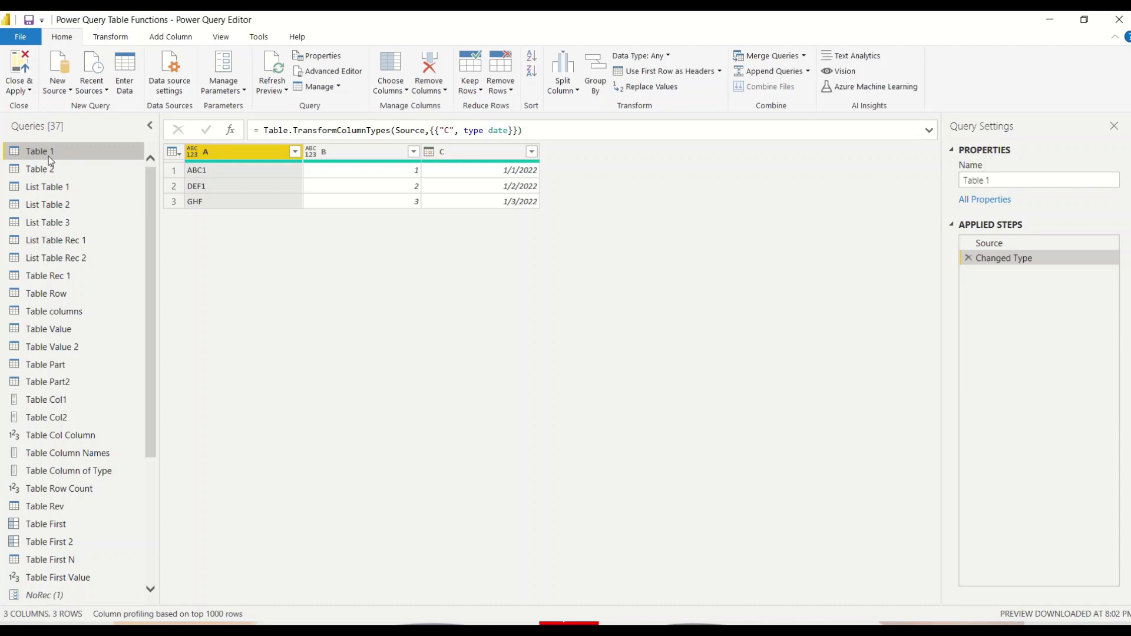
- Show Table 1's Source step with the formula bar expanded to read the full #table definition
click(989, 243)
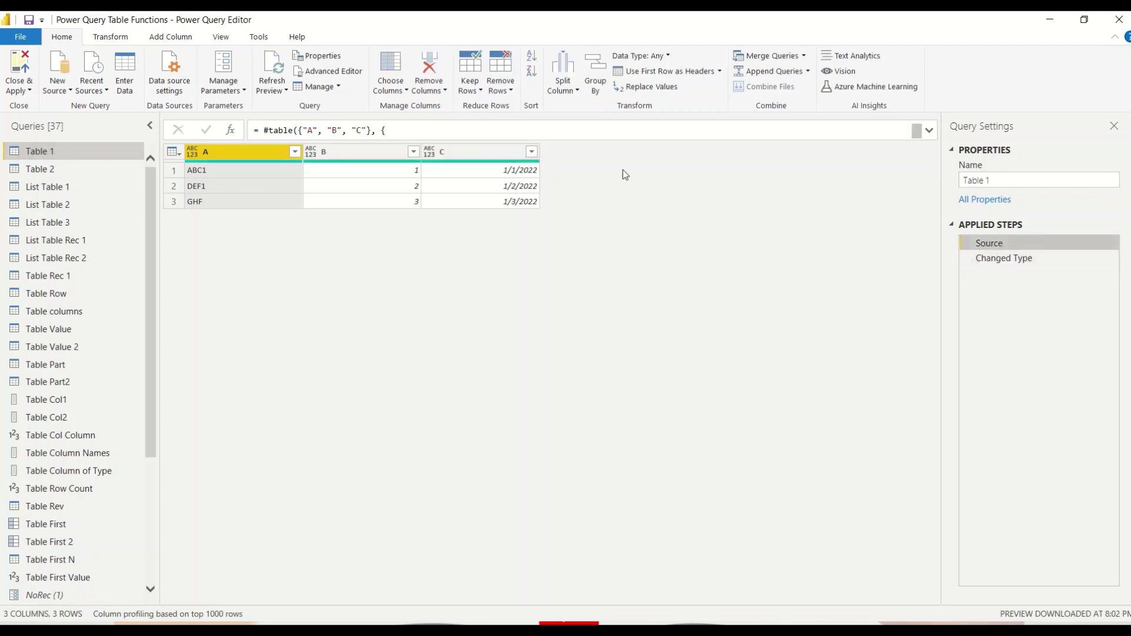
click(930, 130)
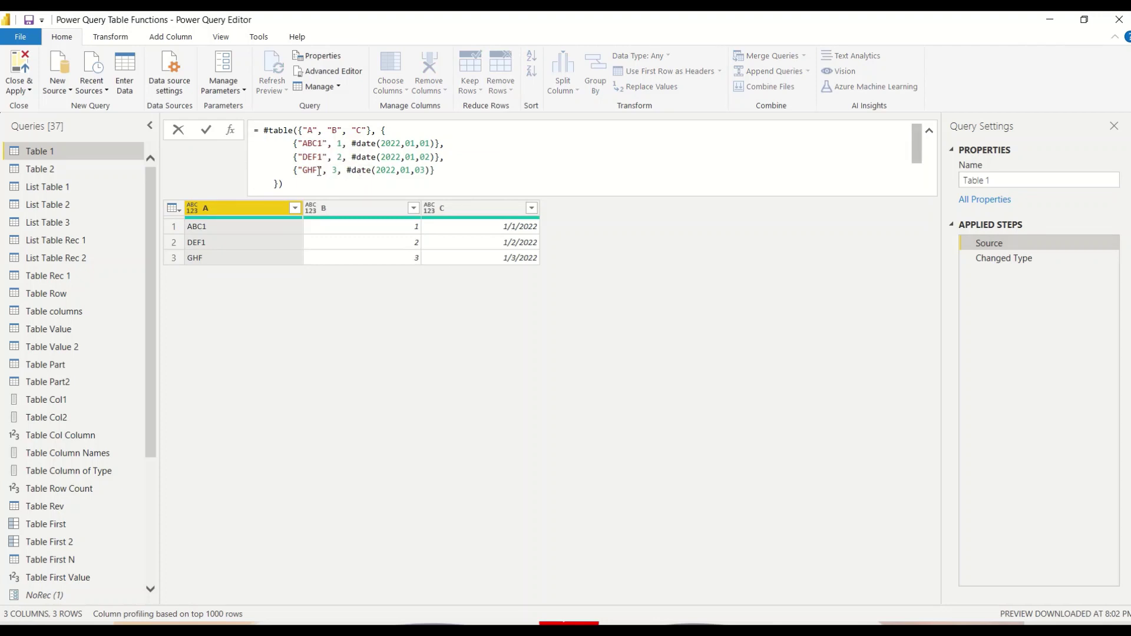
click(329, 316)
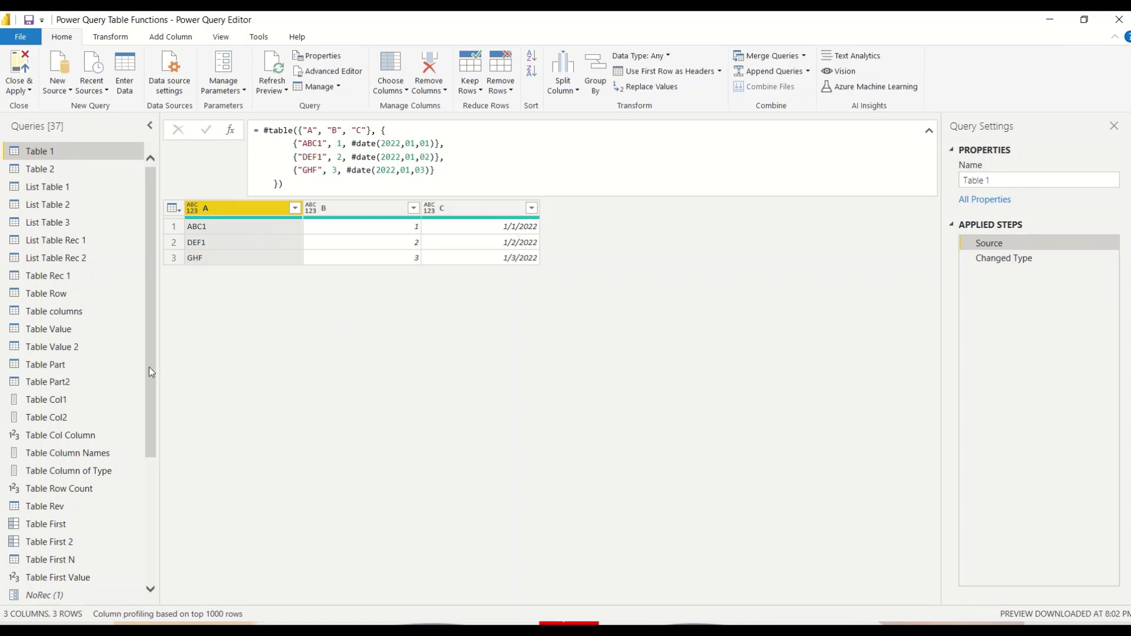
scroll(149, 366, down, 4)
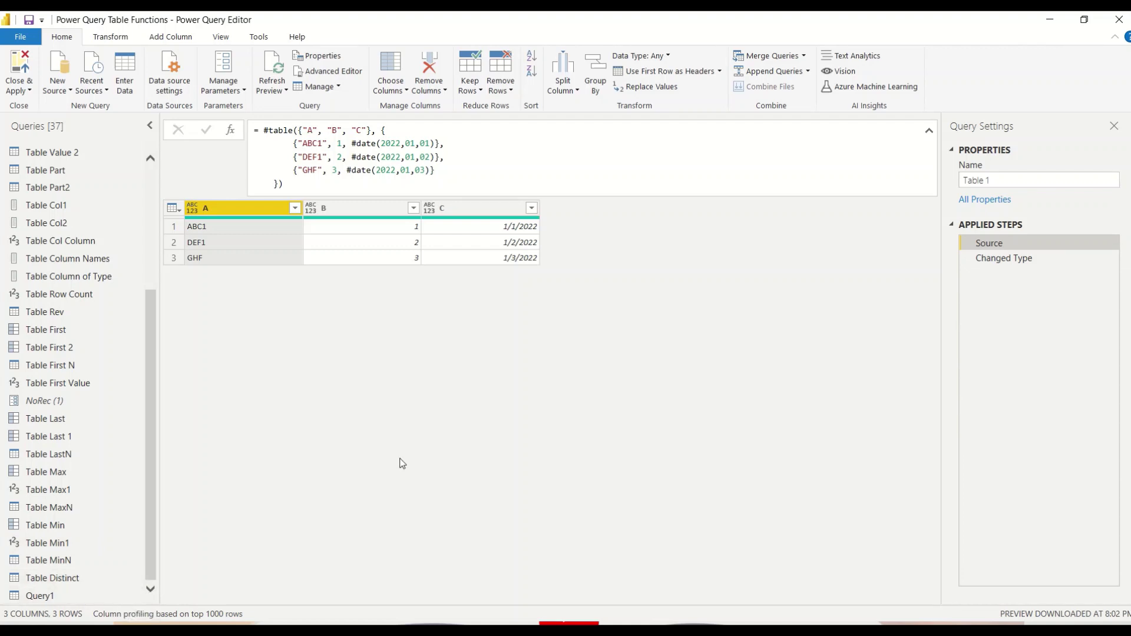
- Create a new blank query, Query2, and open it in the Advanced Editor
click(59, 94)
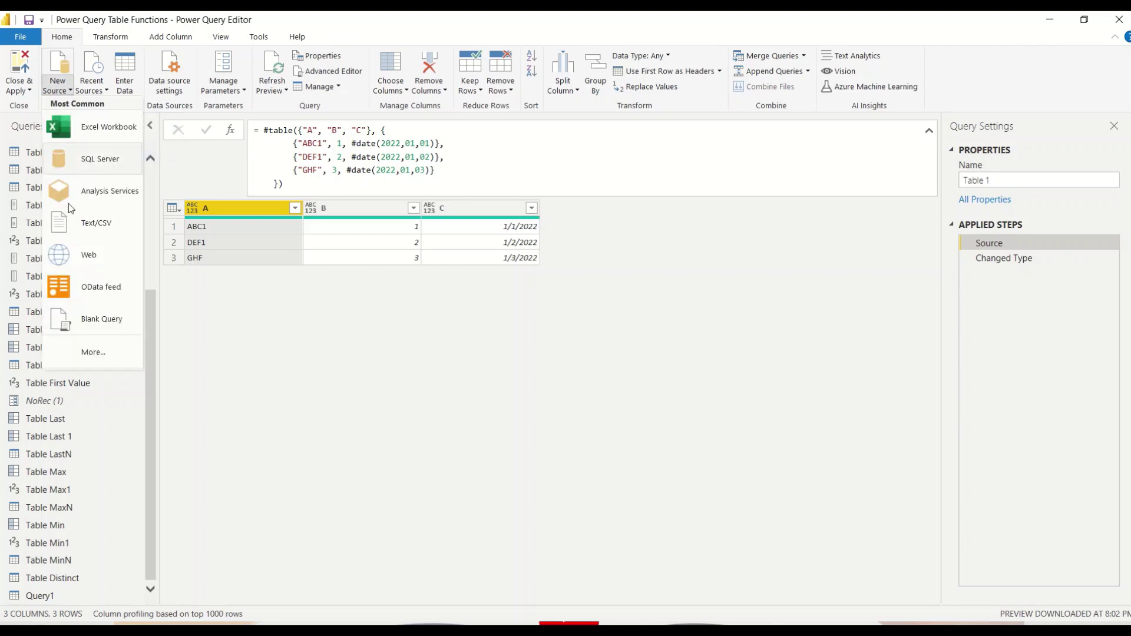
click(95, 320)
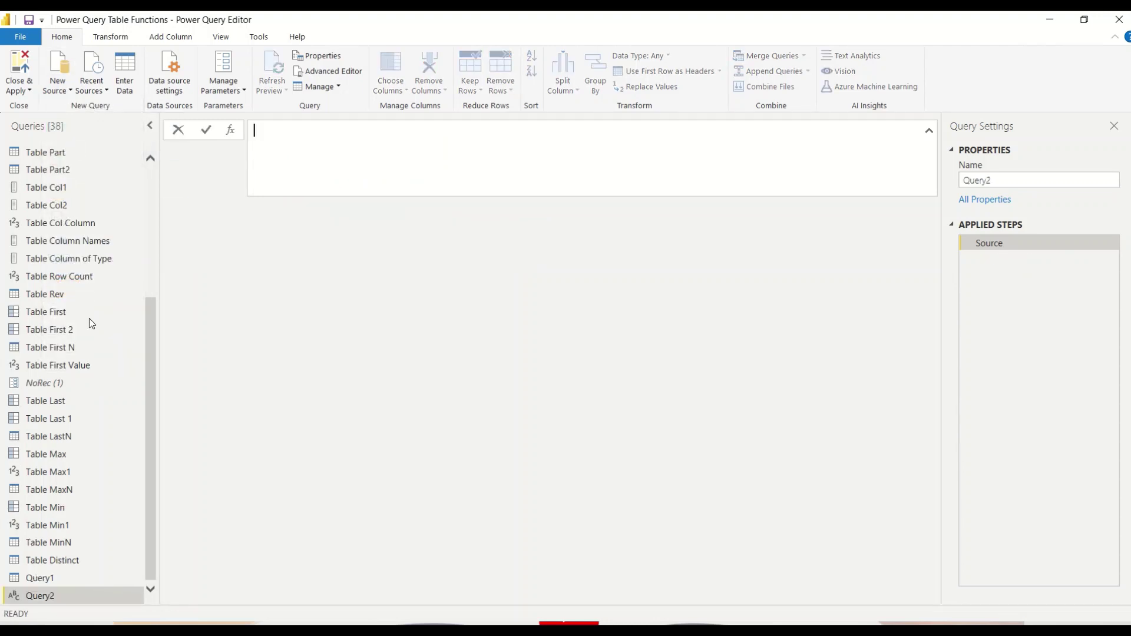
right_click(51, 596)
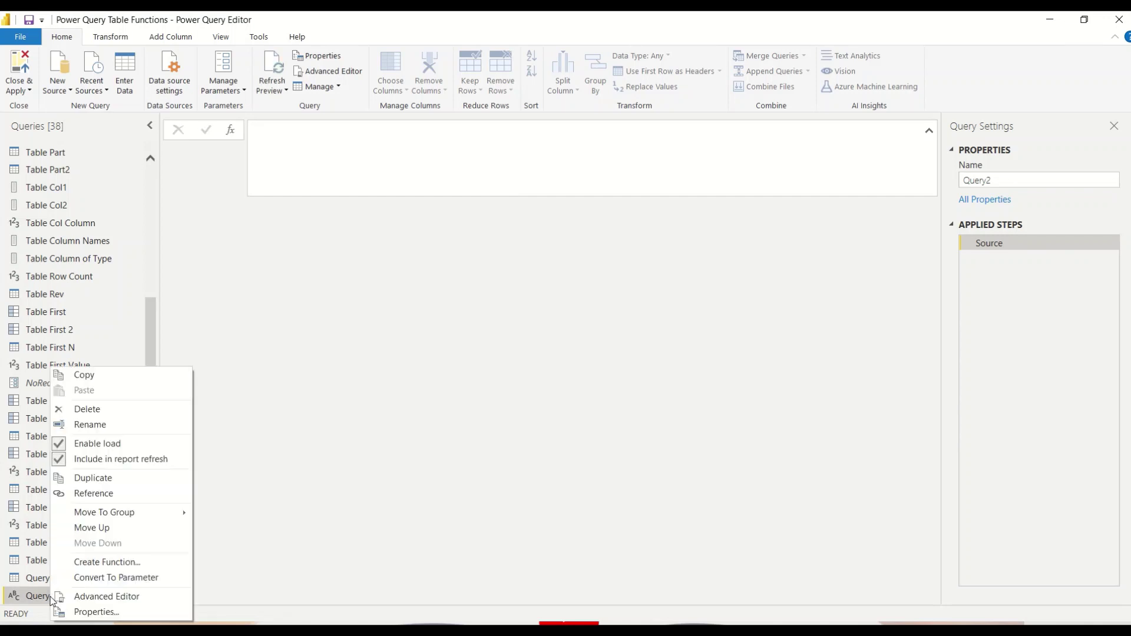
click(82, 598)
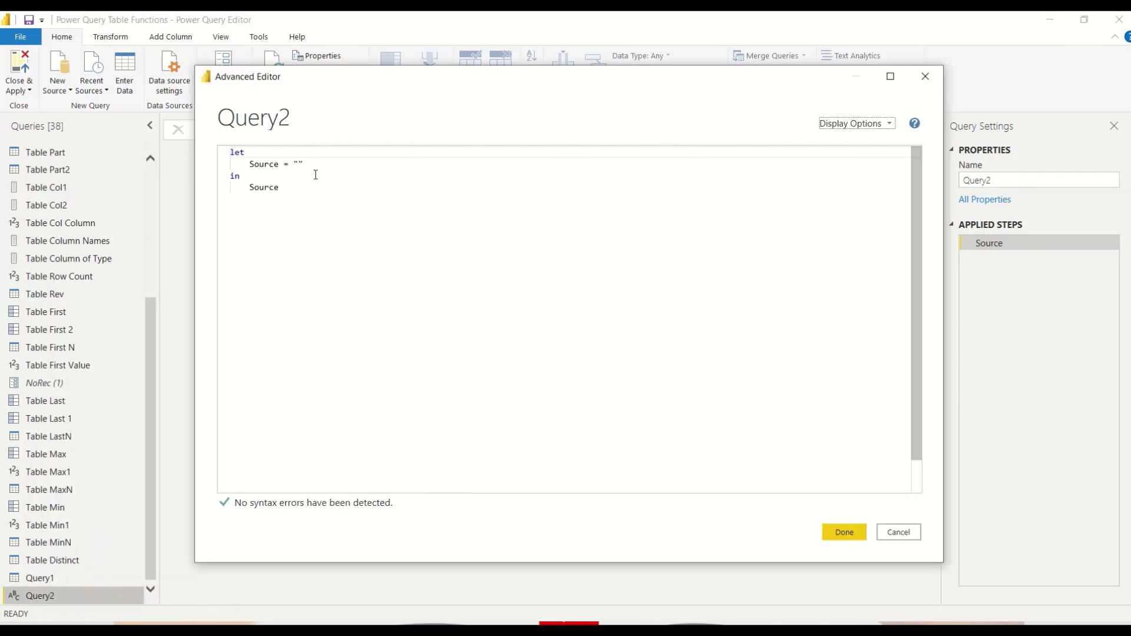
- Set Query2's Source to Table.ToColumns(#"Table 1")
click(309, 168)
key(BackSpace)
key(BackSpace)
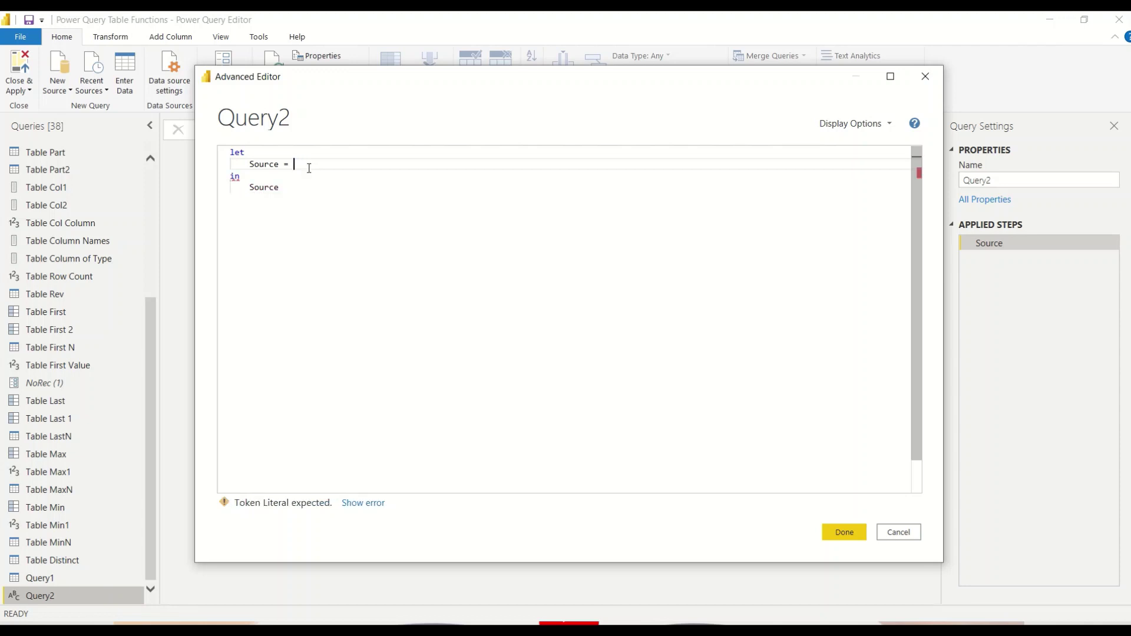
text(Table)
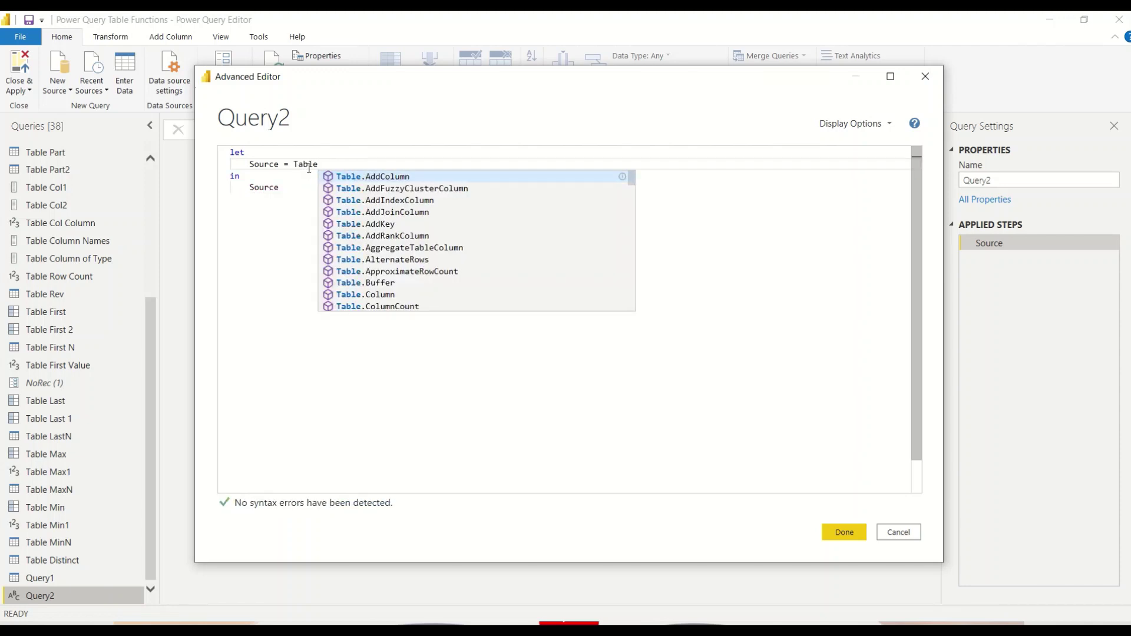
text(.T)
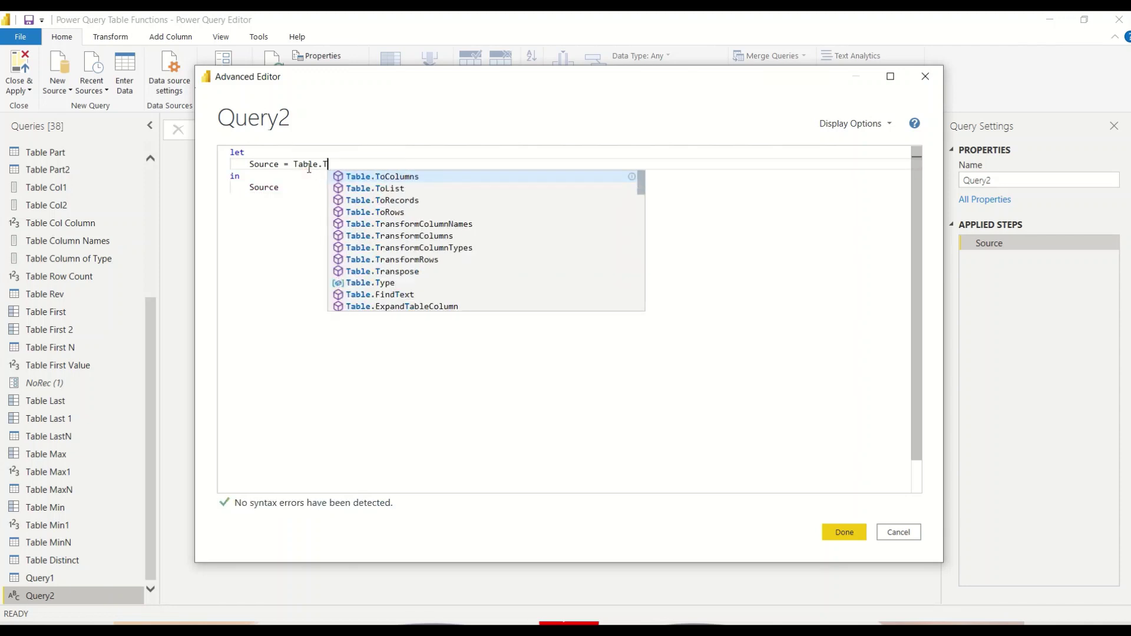
text(iC)
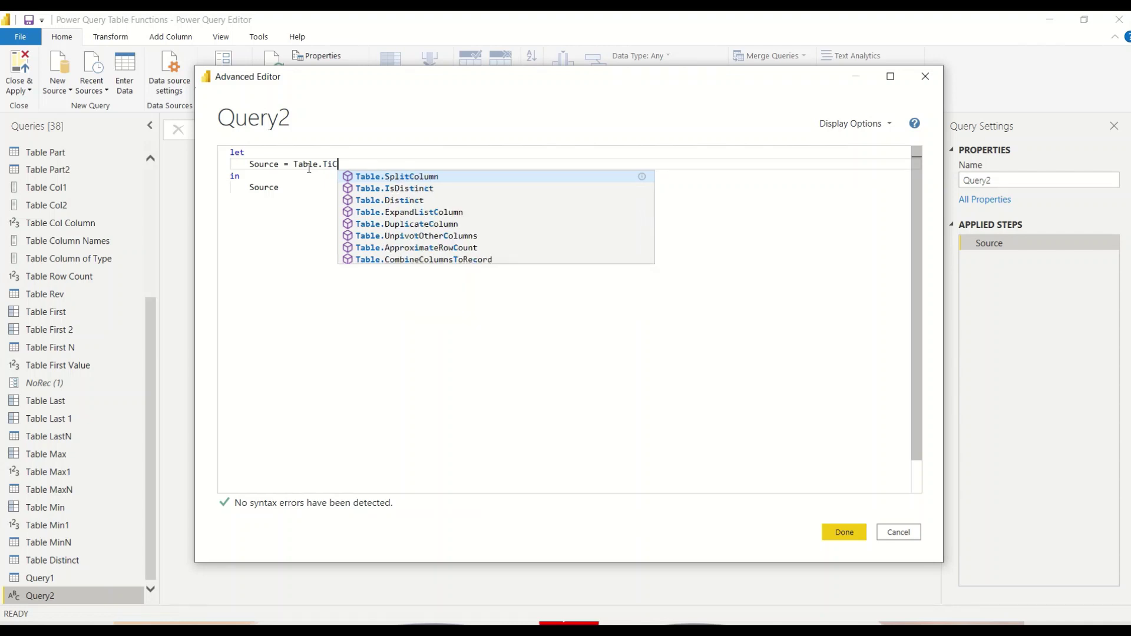
key(BackSpace)
key(BackSpace)
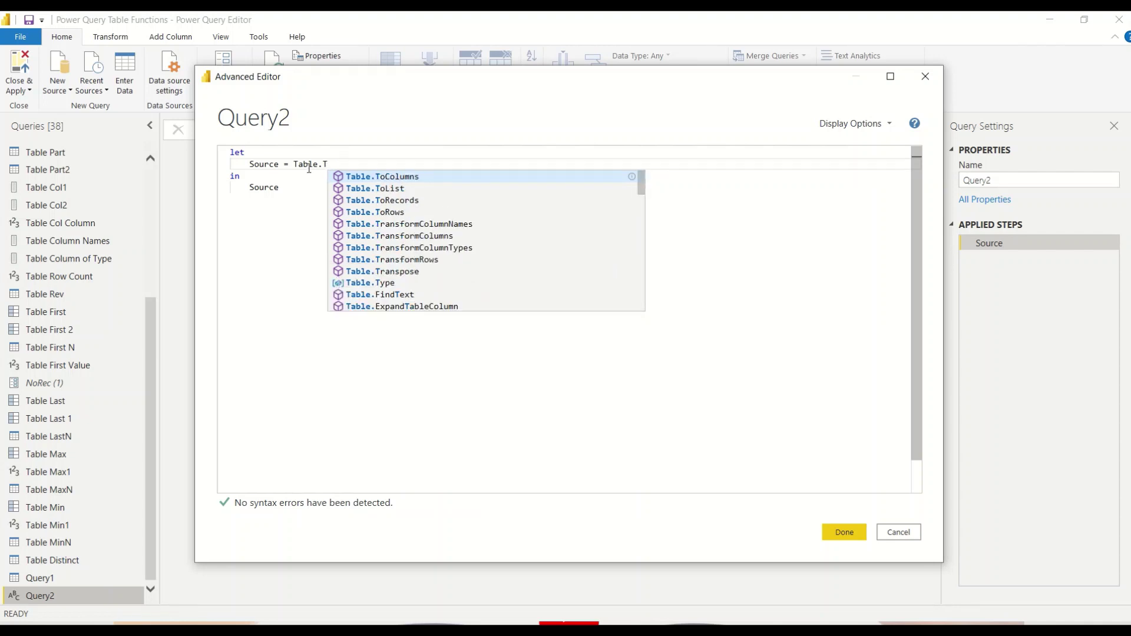
text(oCo)
key(Tab)
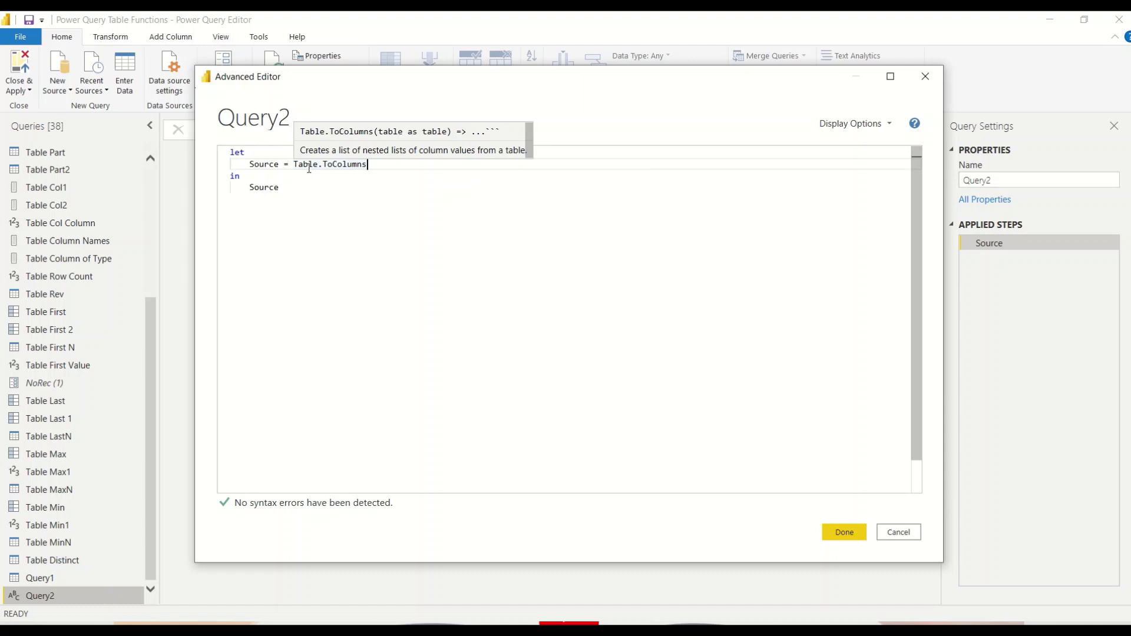
text(()
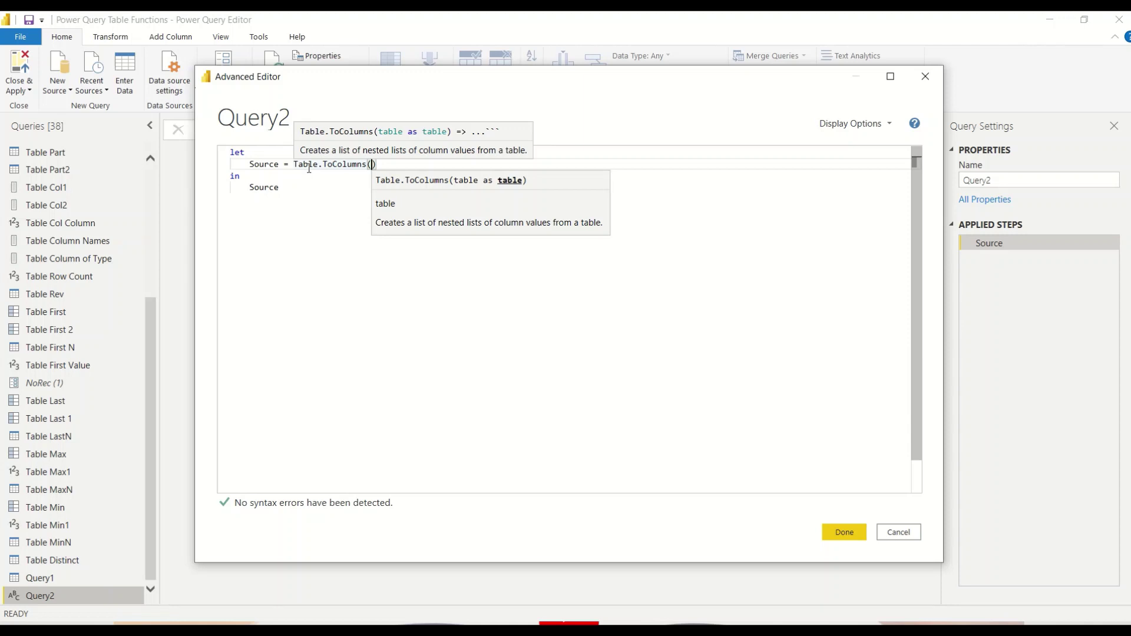
text(Table 1)
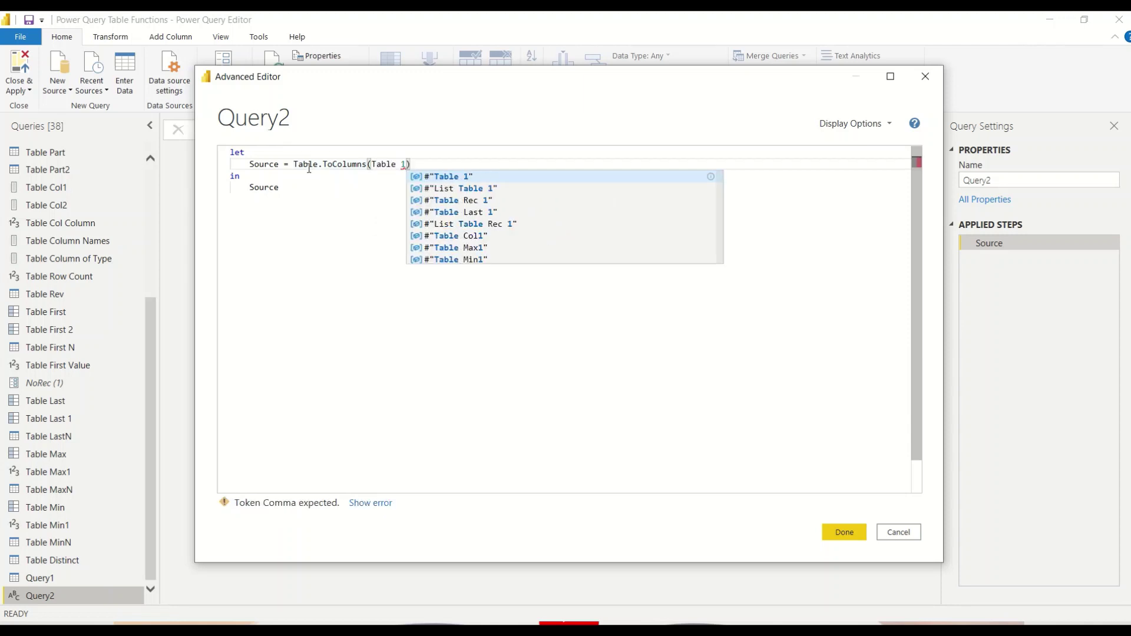
key(Tab)
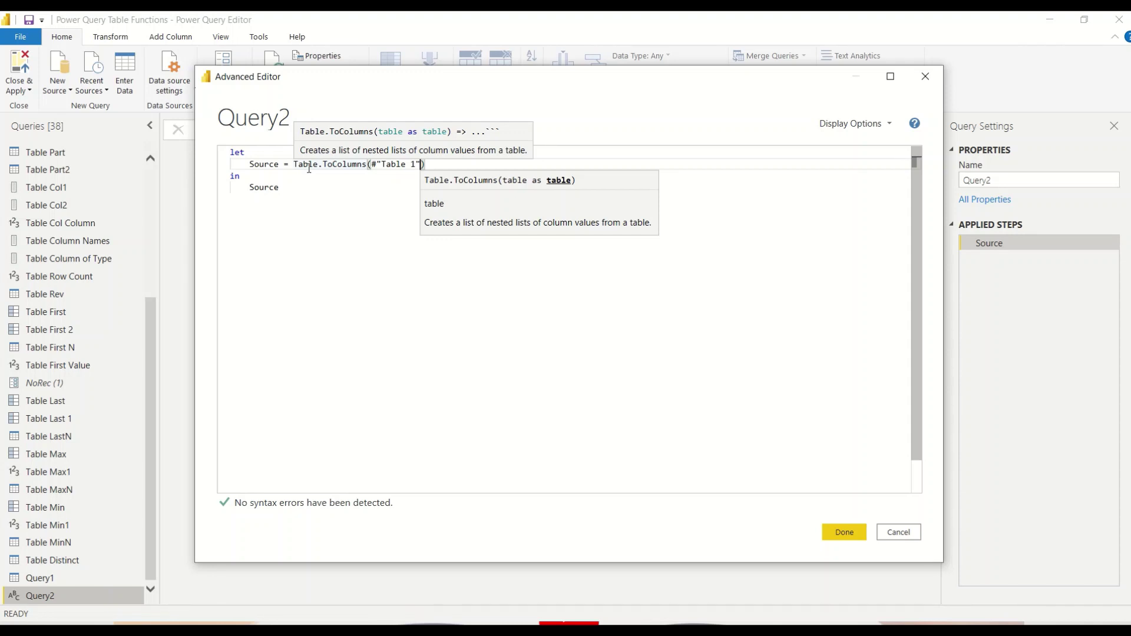
click(627, 318)
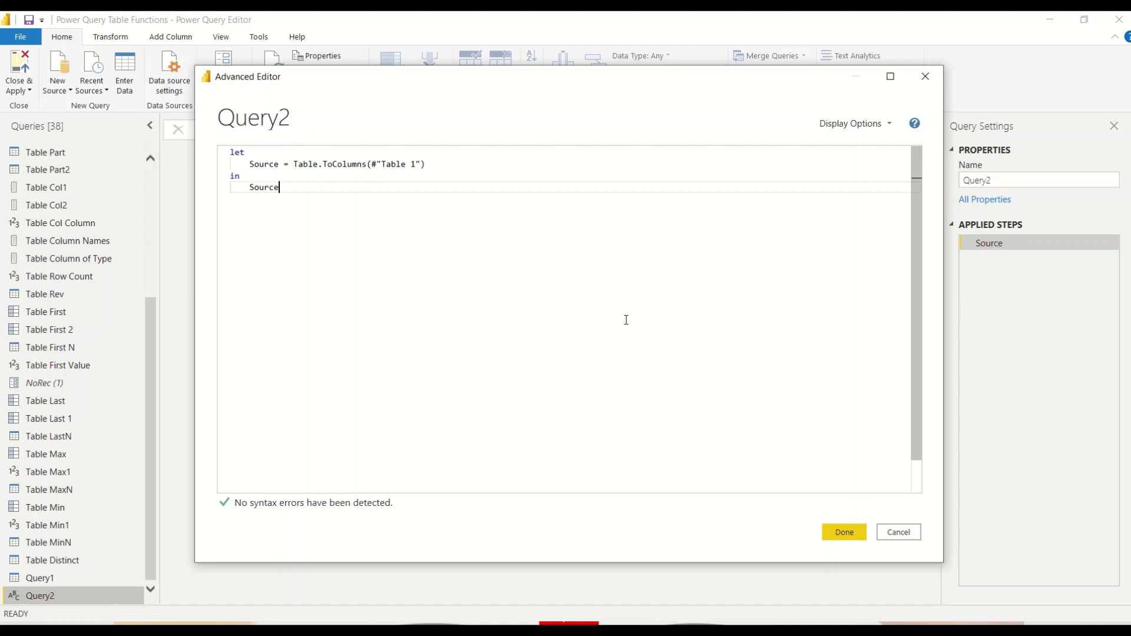
- Apply the code and preview Query2's three nested lists: text codes, numbers 1–3 and dates
click(842, 531)
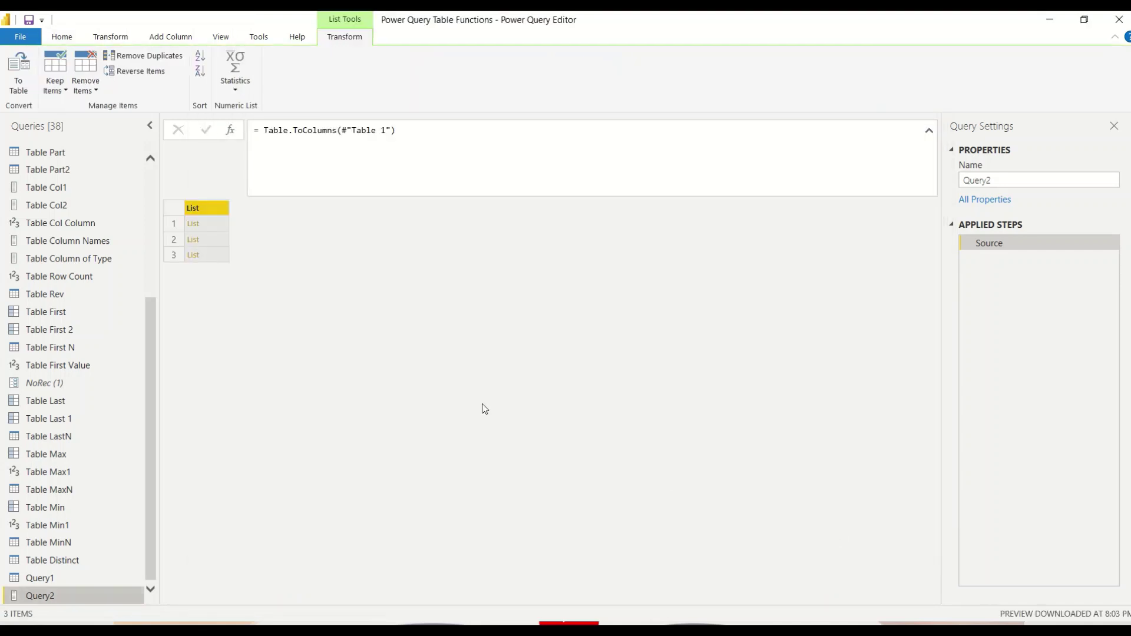
click(222, 224)
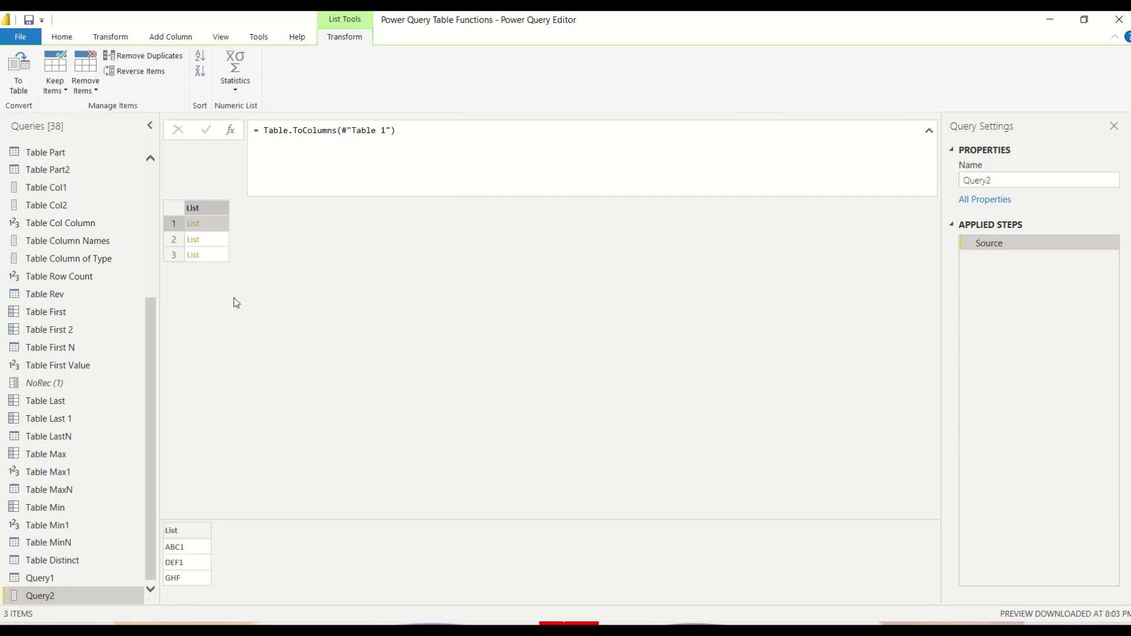
click(213, 243)
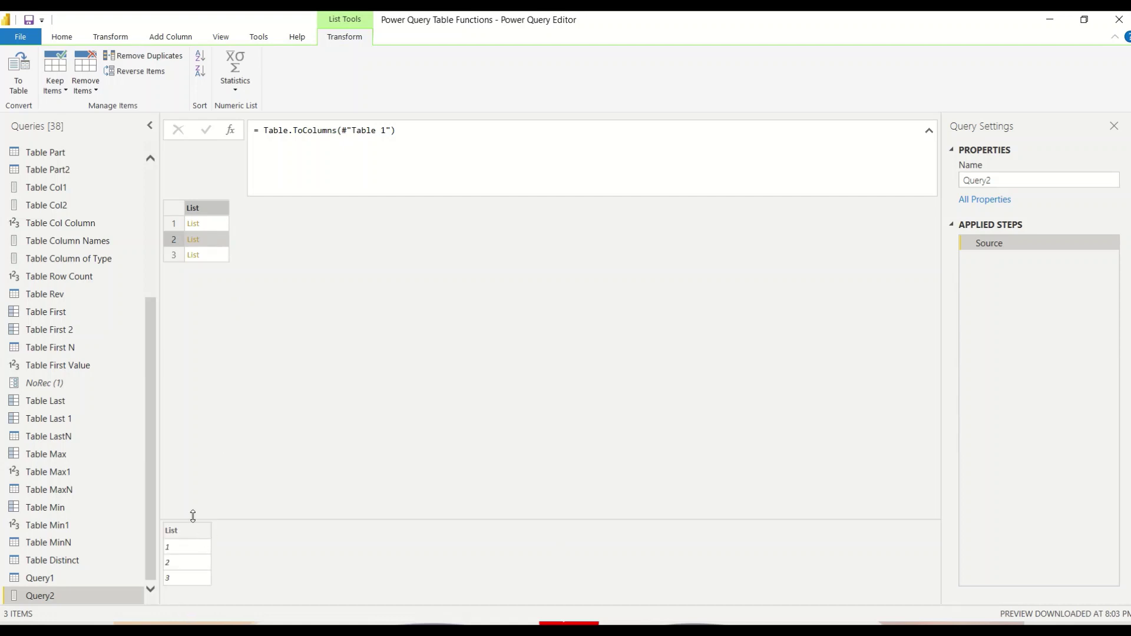
click(204, 261)
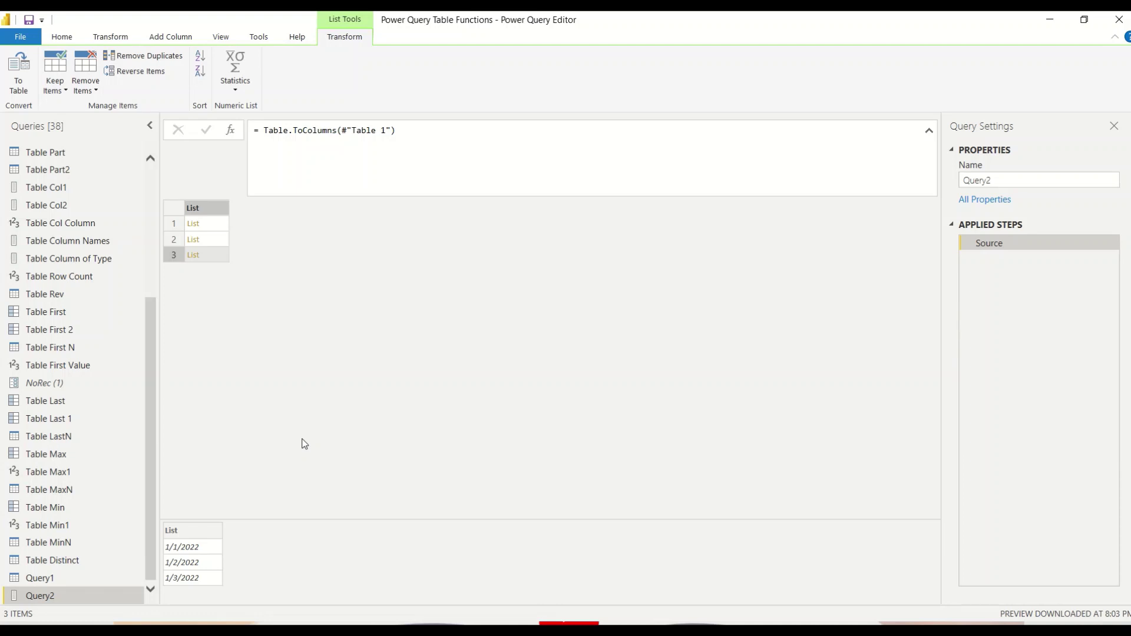
- In Query2's Advanced Editor, add a new step _list = List.Combine(Source)
right_click(65, 596)
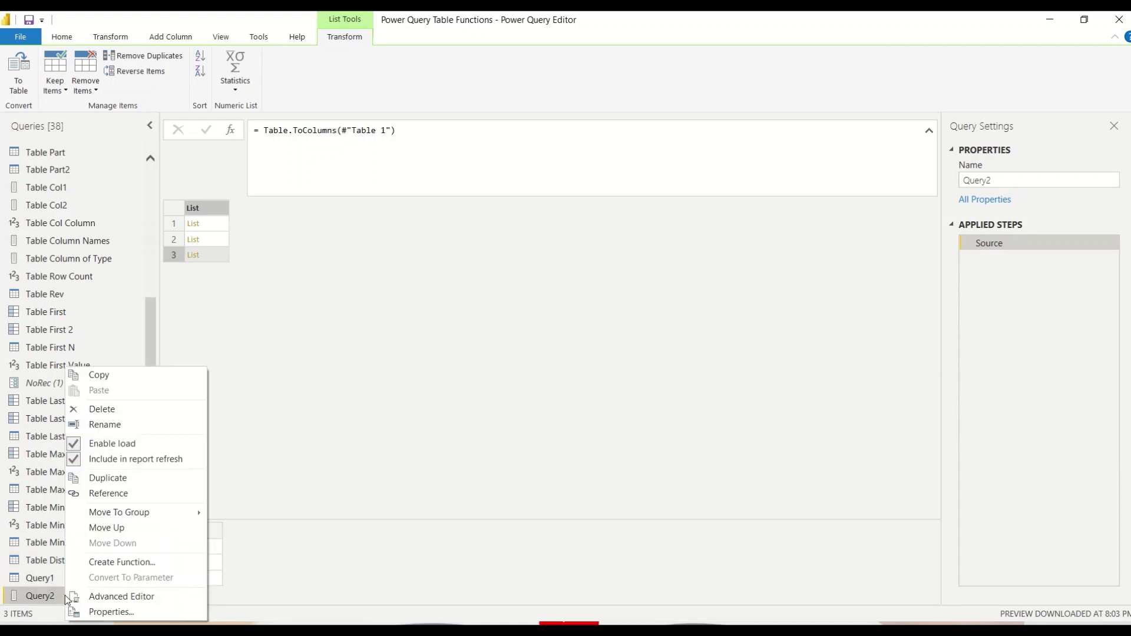
click(97, 597)
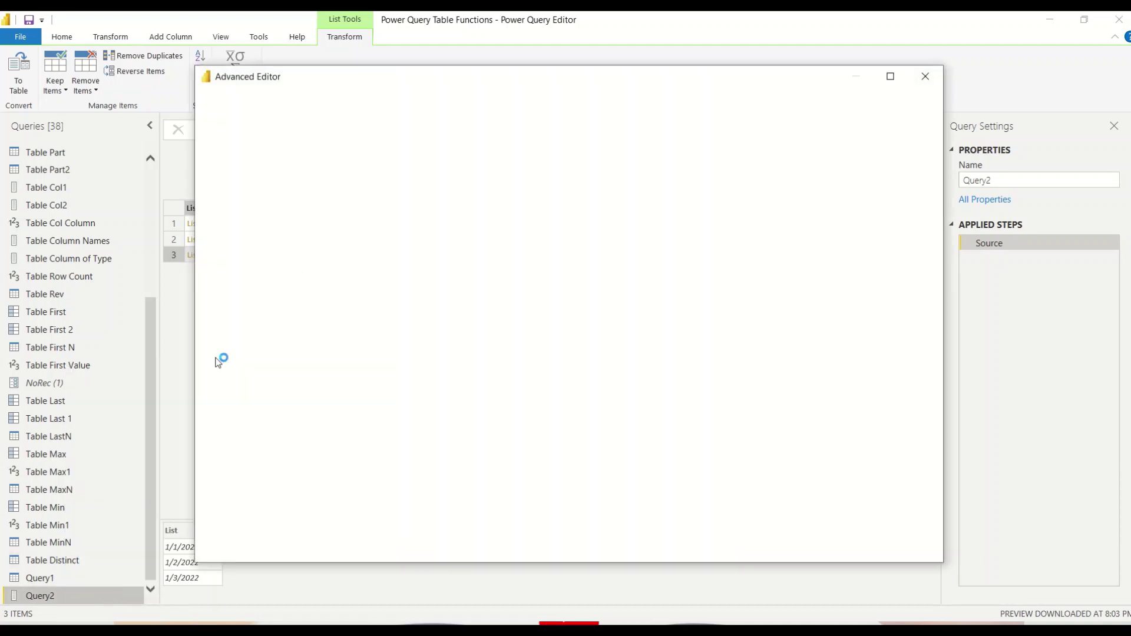
click(466, 169)
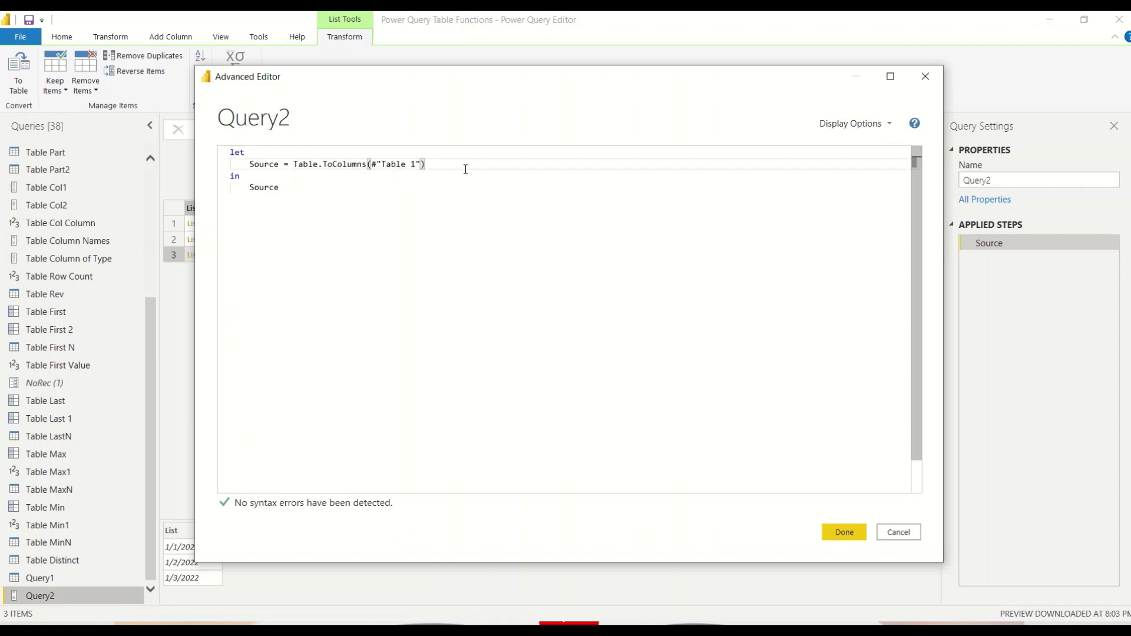
key(alt+space)
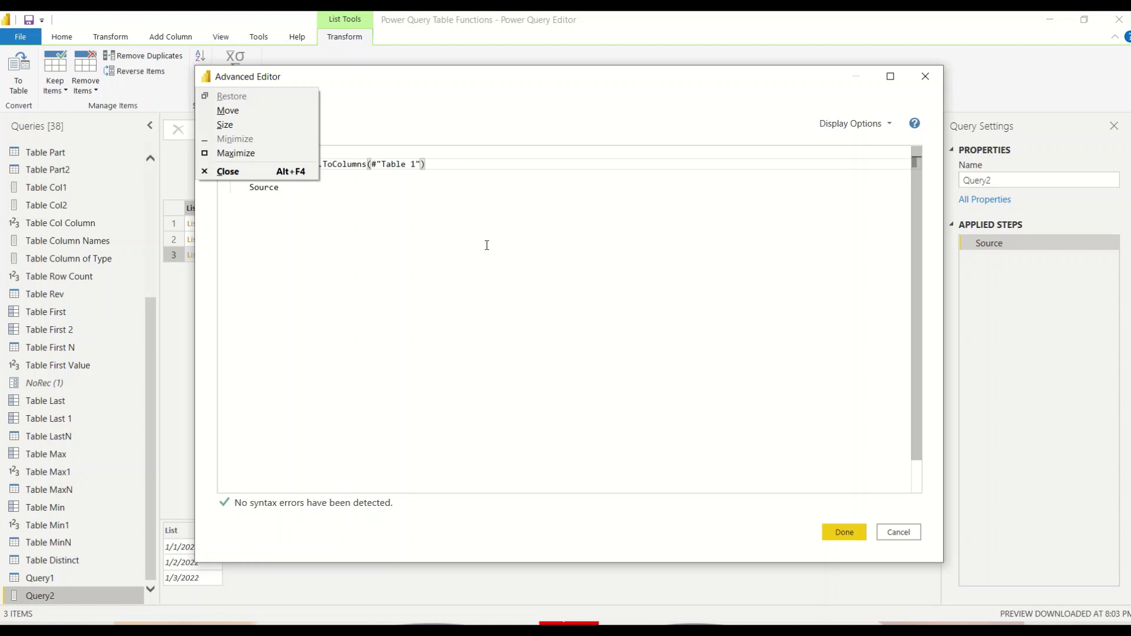
click(476, 170)
click(477, 161)
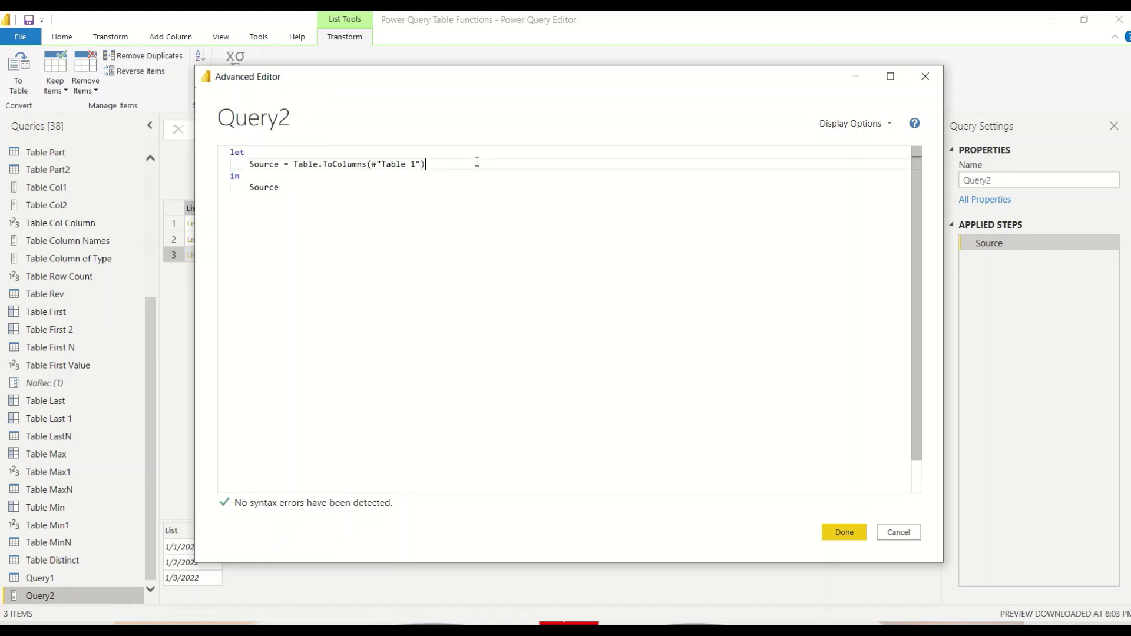
key(Return)
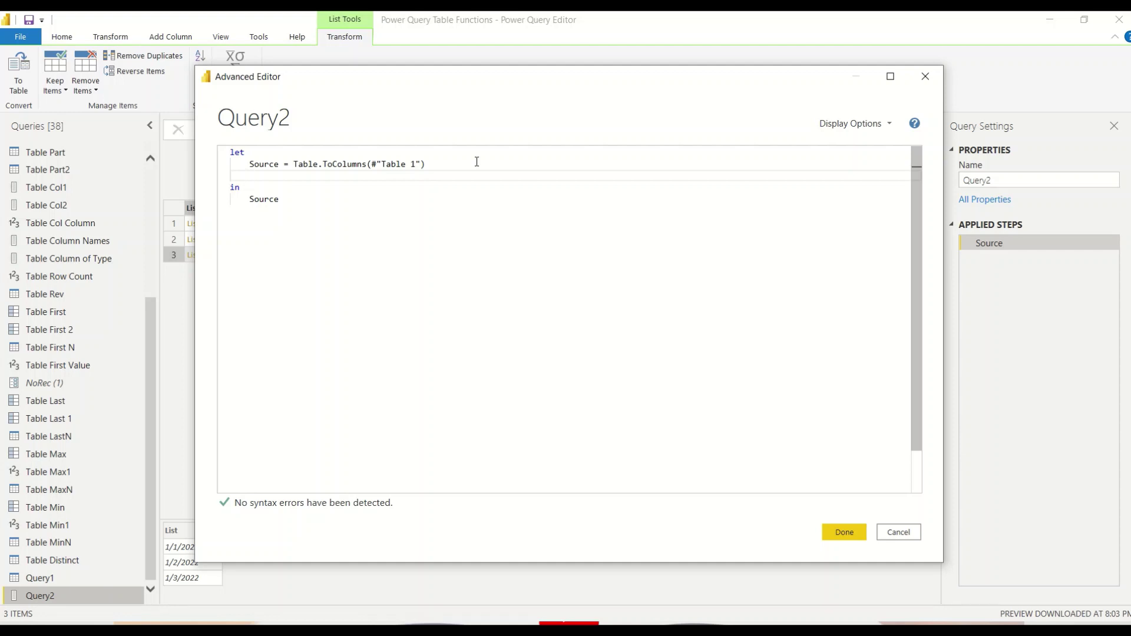
text(_list)
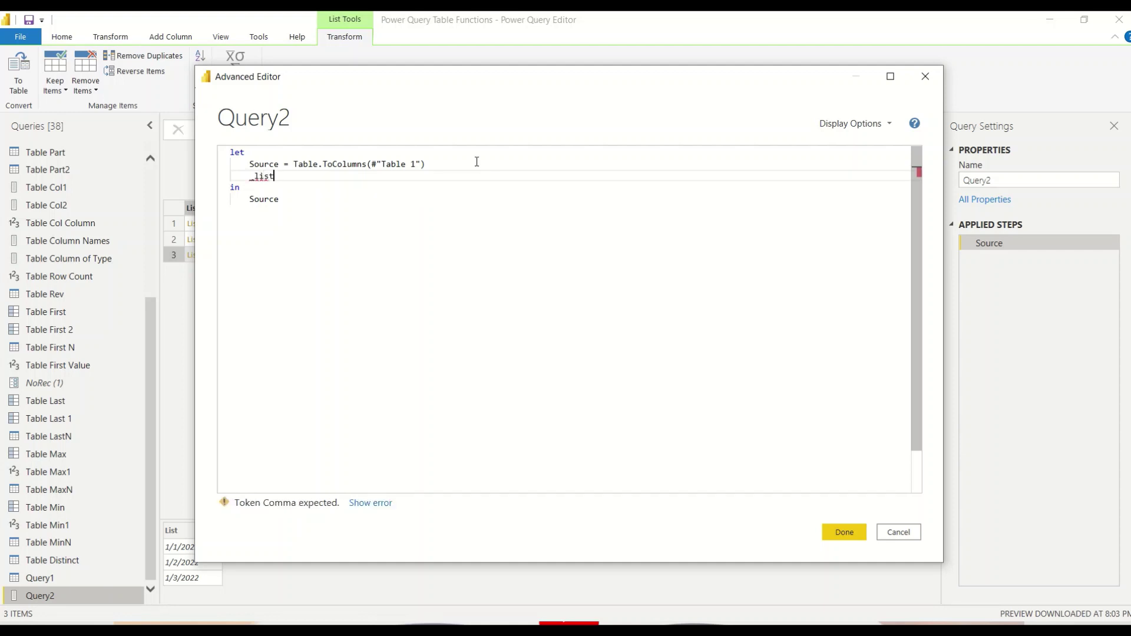
text( = l)
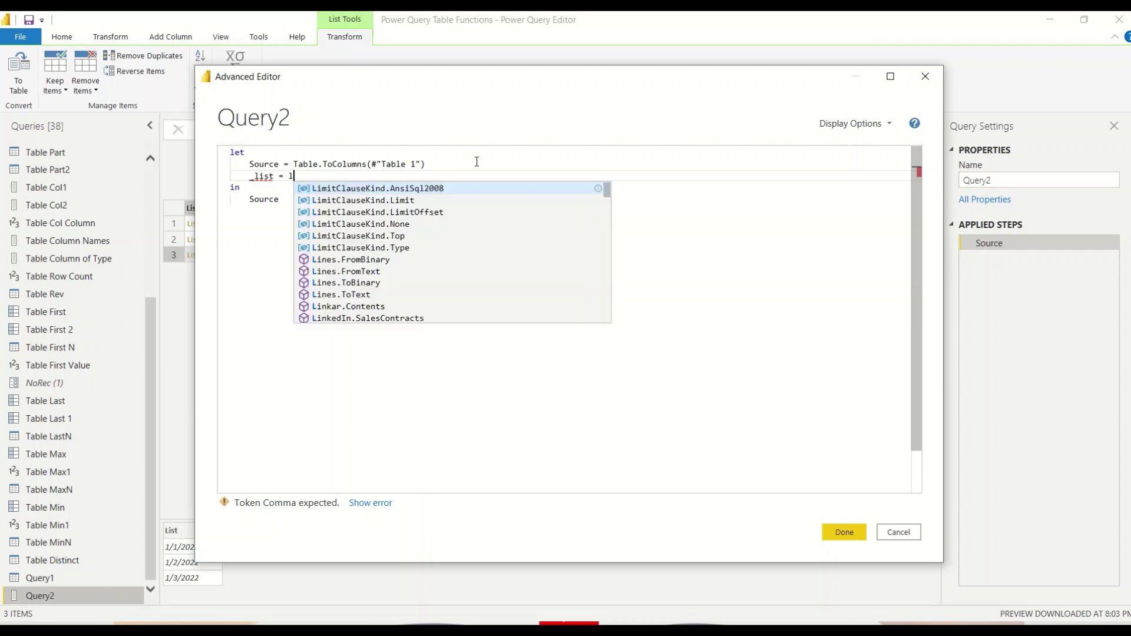
text(ist.)
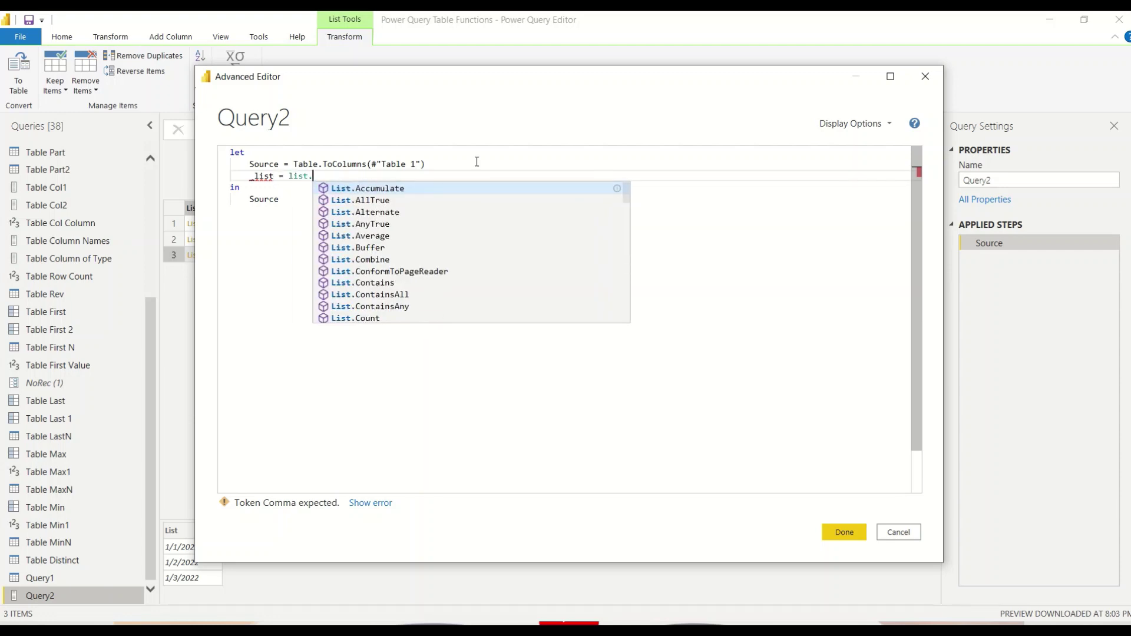
text(c)
key(Tab)
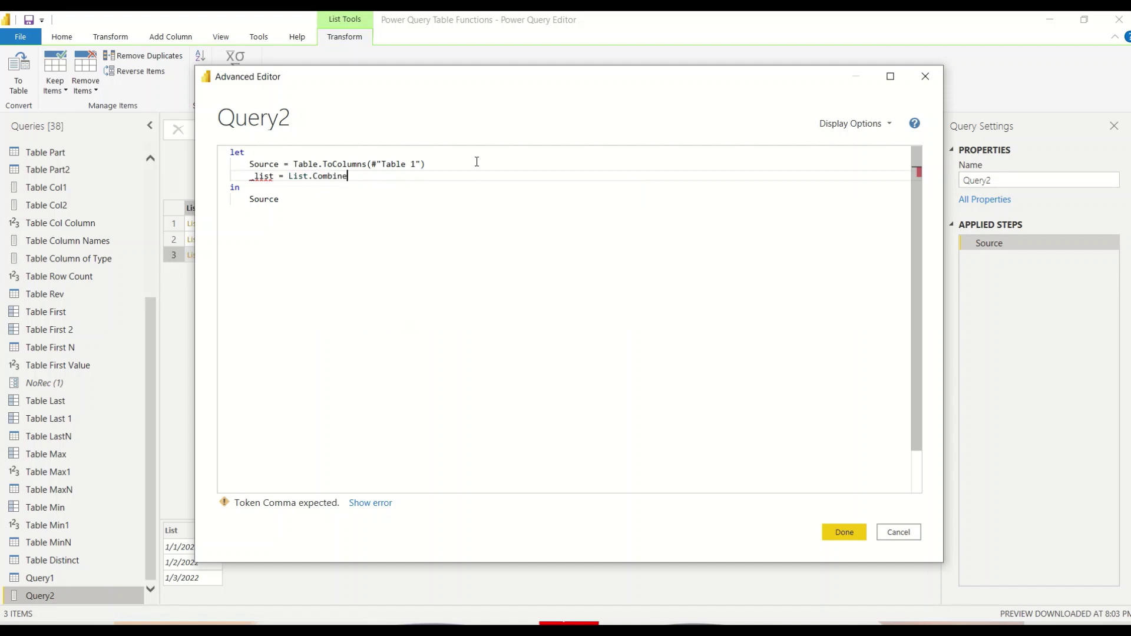
text(()
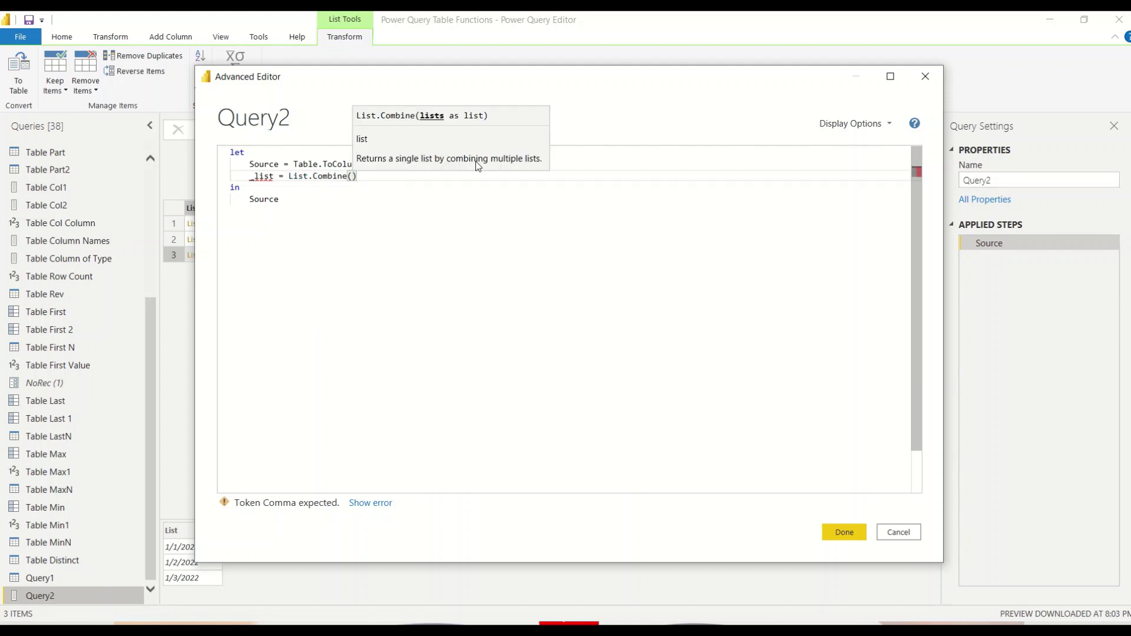
text(So)
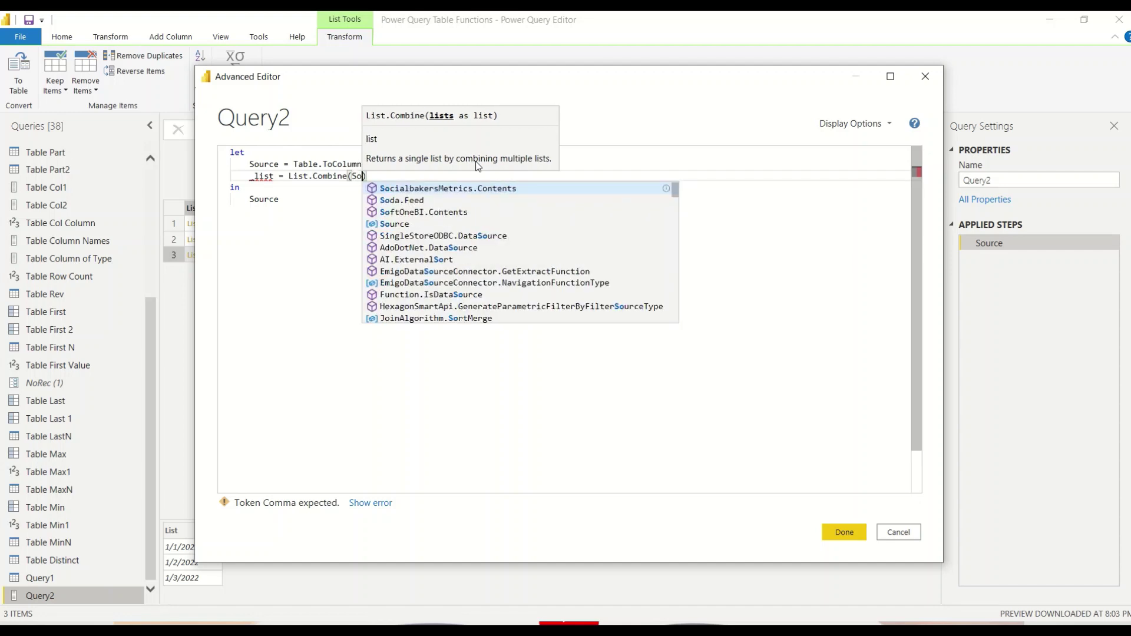
text(u)
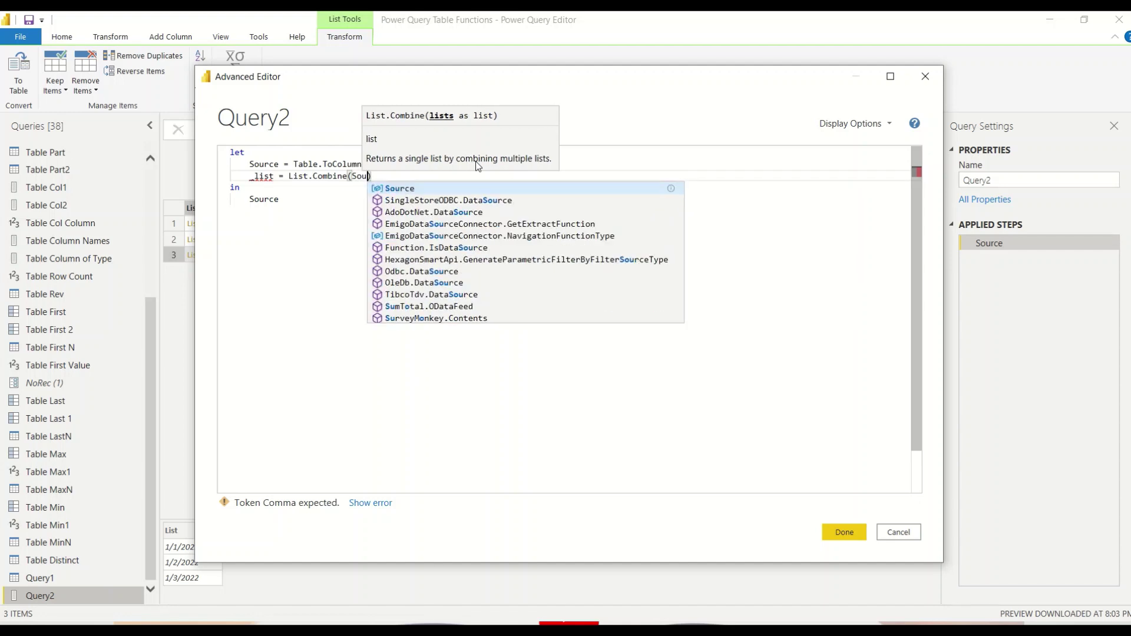
key(Tab)
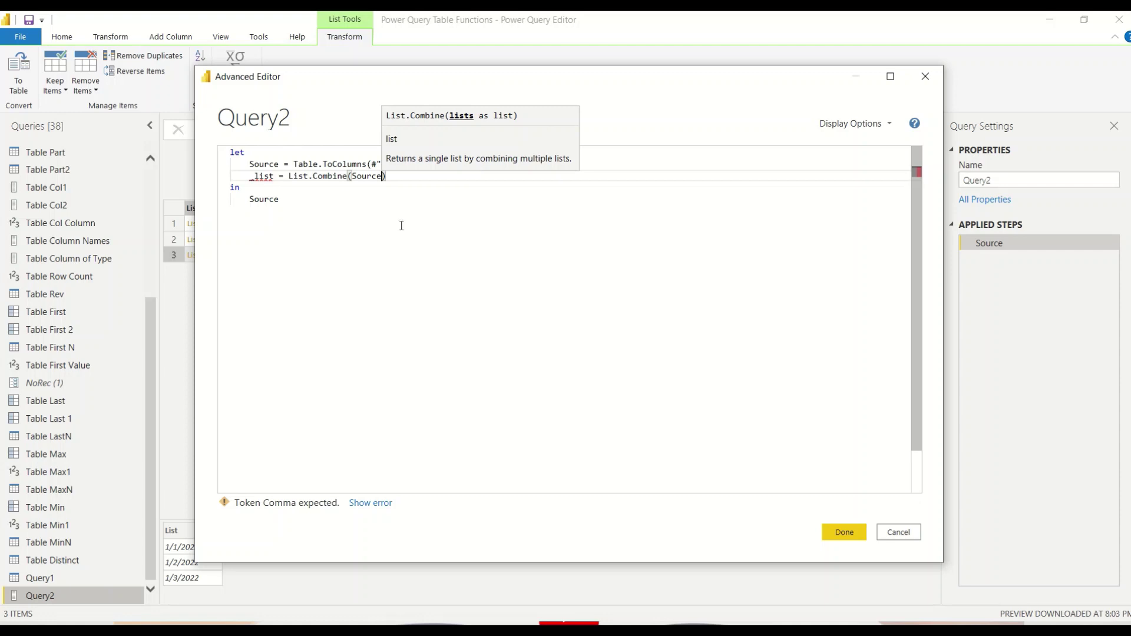
- Make the query return _list, add the missing comma after the Source line, and apply
double_click(260, 176)
key(ctrl+c)
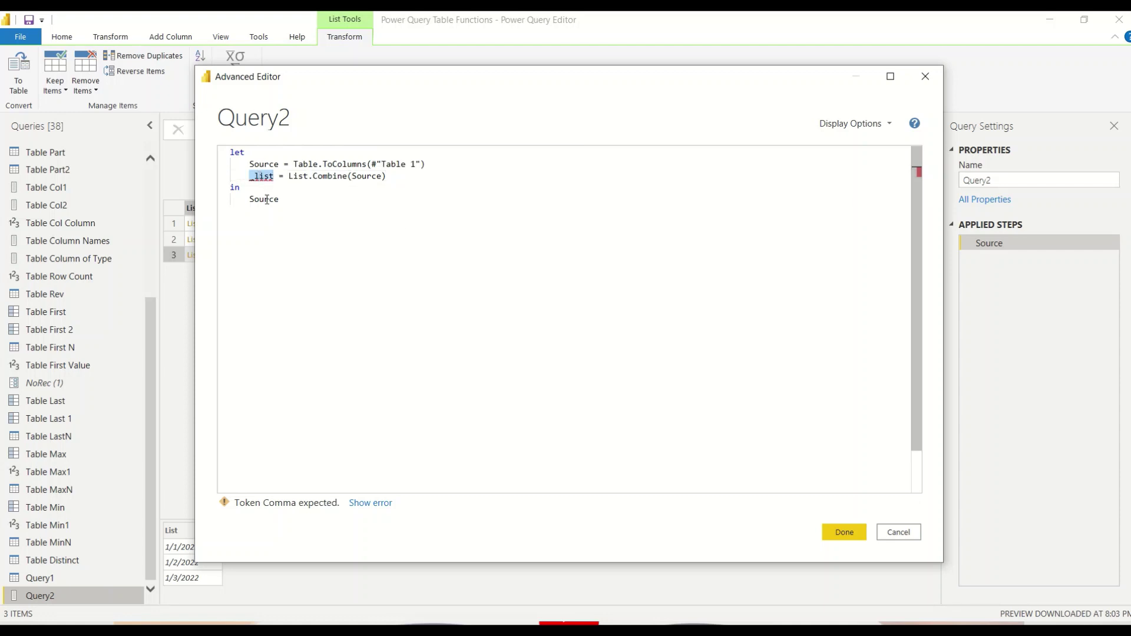
double_click(267, 199)
key(ctrl+v)
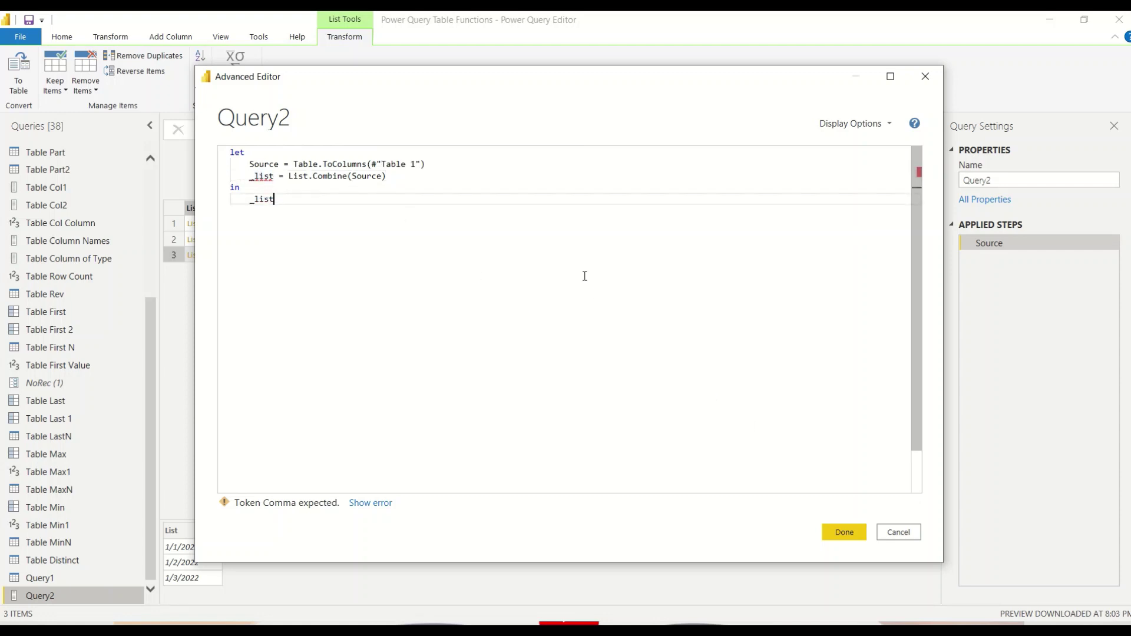
click(477, 164)
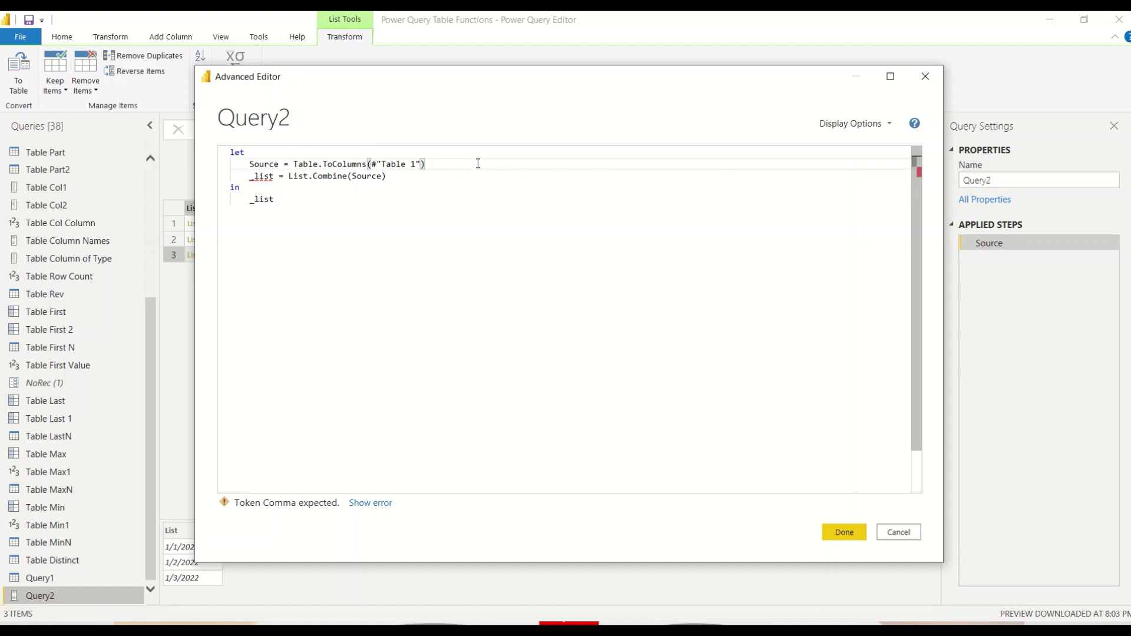
text(,)
click(840, 535)
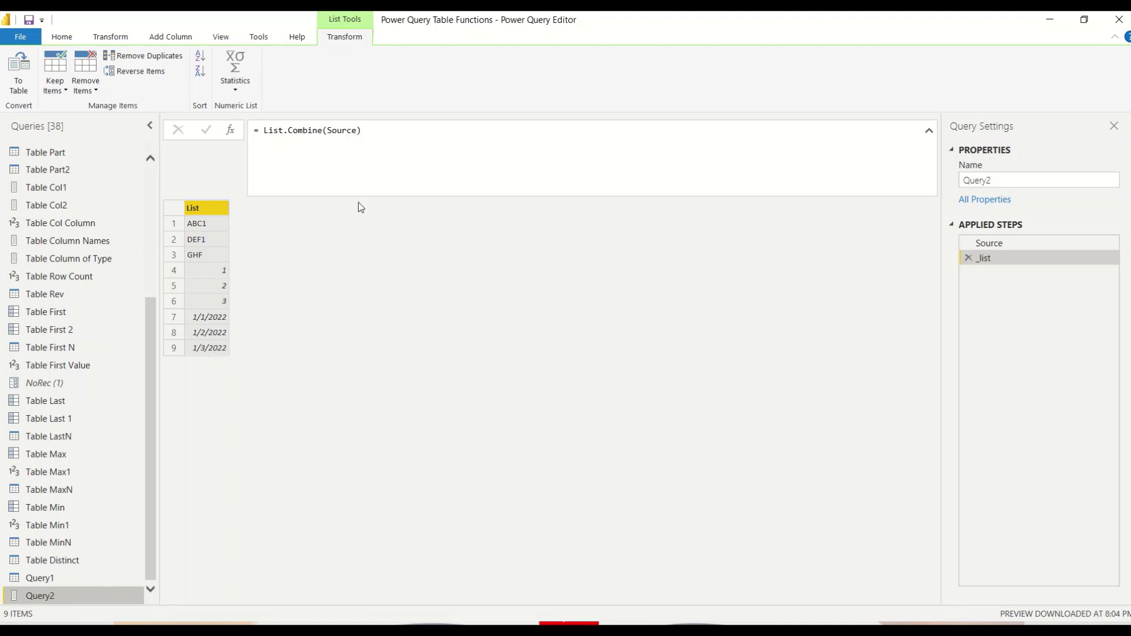
- Select the Table 1 query to view its columns A, B and C
click(150, 178)
- Copy the inline #table definition from Table 1's Advanced Editor, then cancel without changes
click(65, 153)
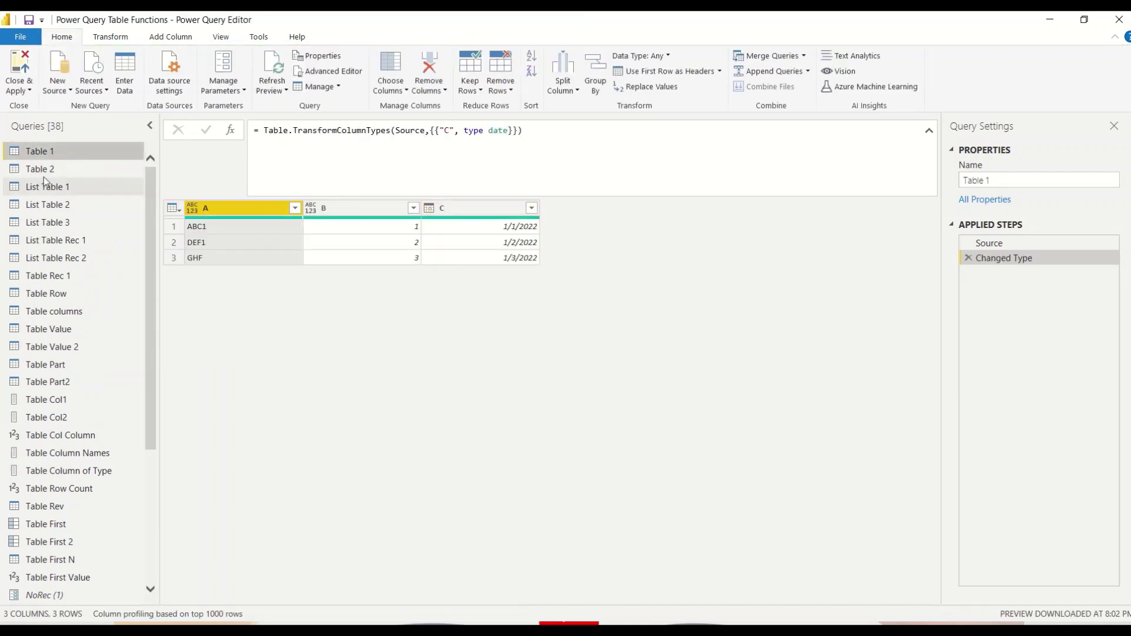
right_click(61, 154)
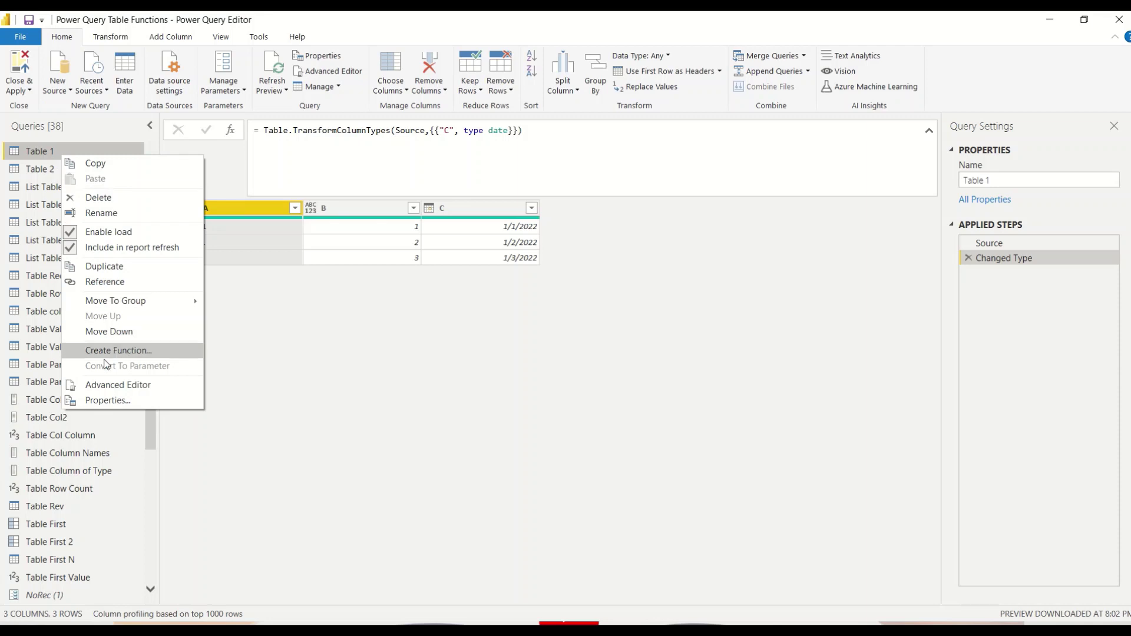
click(105, 386)
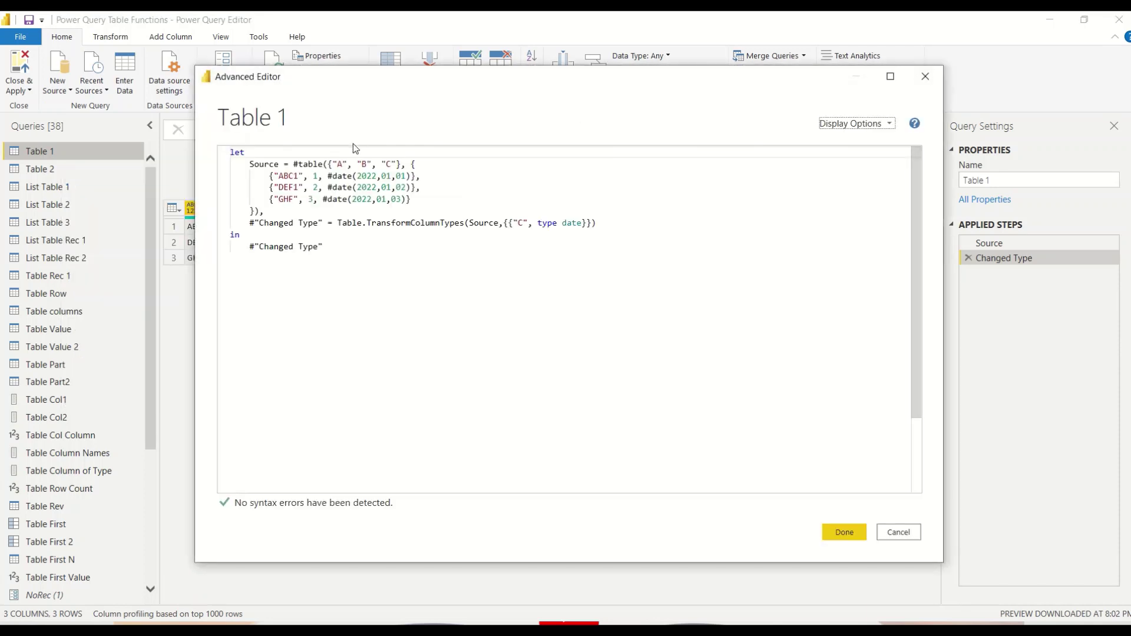
drag(288, 164, 261, 216)
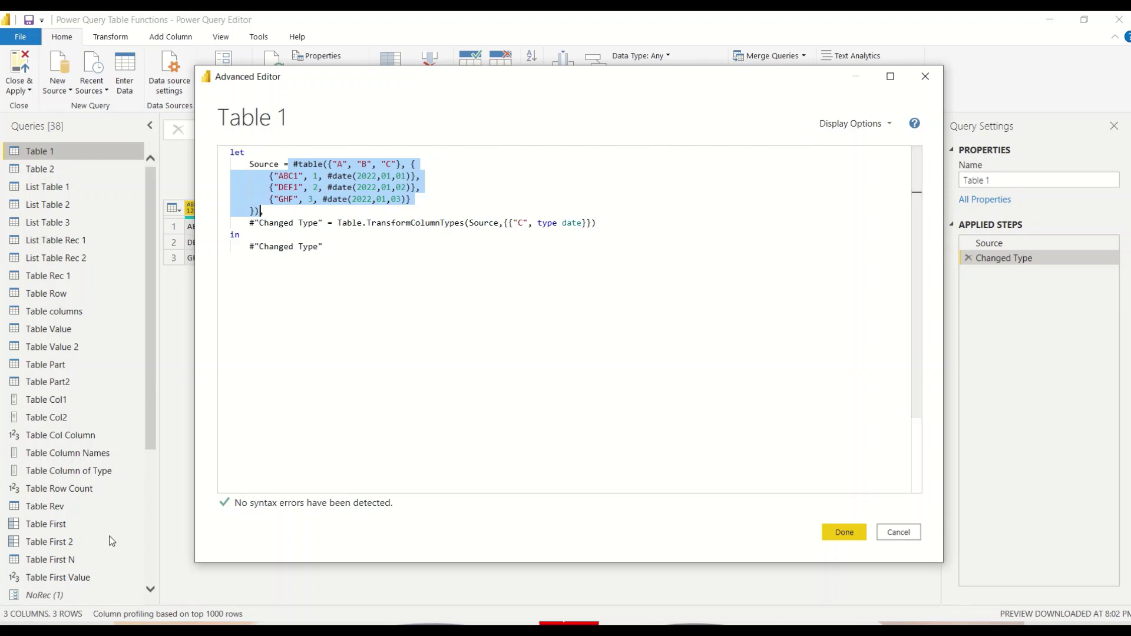
click(898, 532)
scroll(149, 529, down, 4)
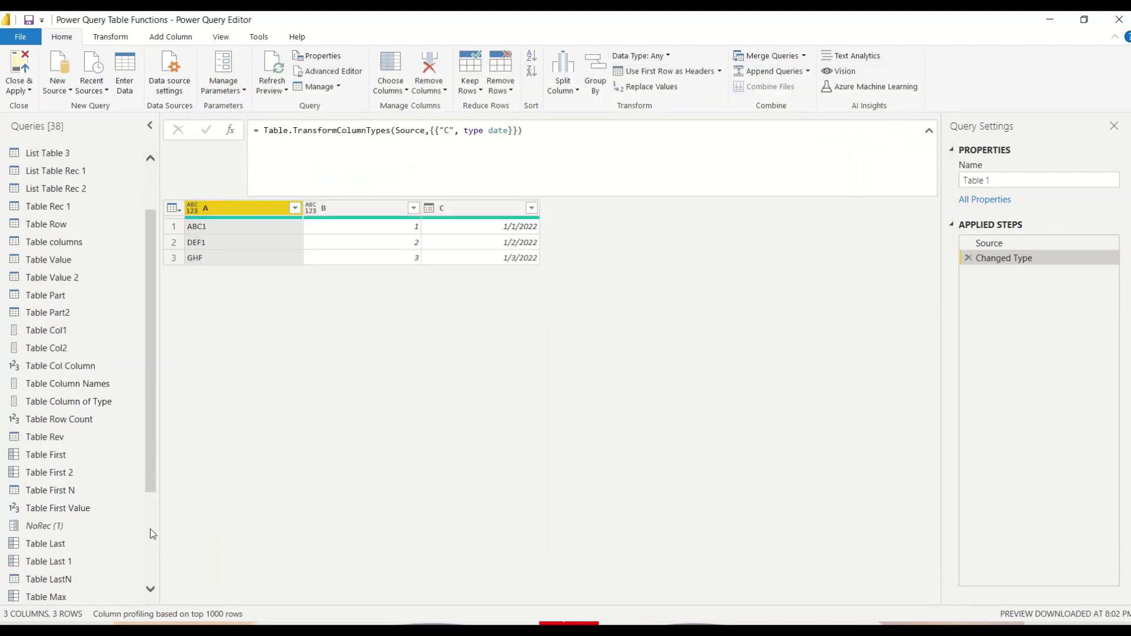
- In Query2's code, paste the #table literal over the #"Table 1" reference and apply
click(55, 596)
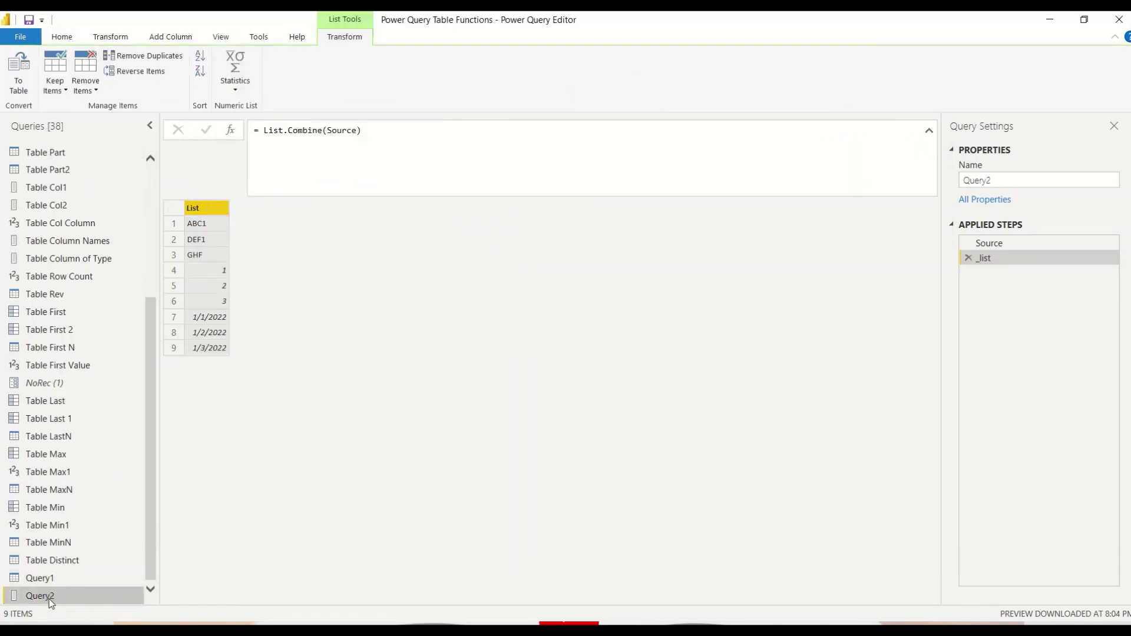
right_click(52, 600)
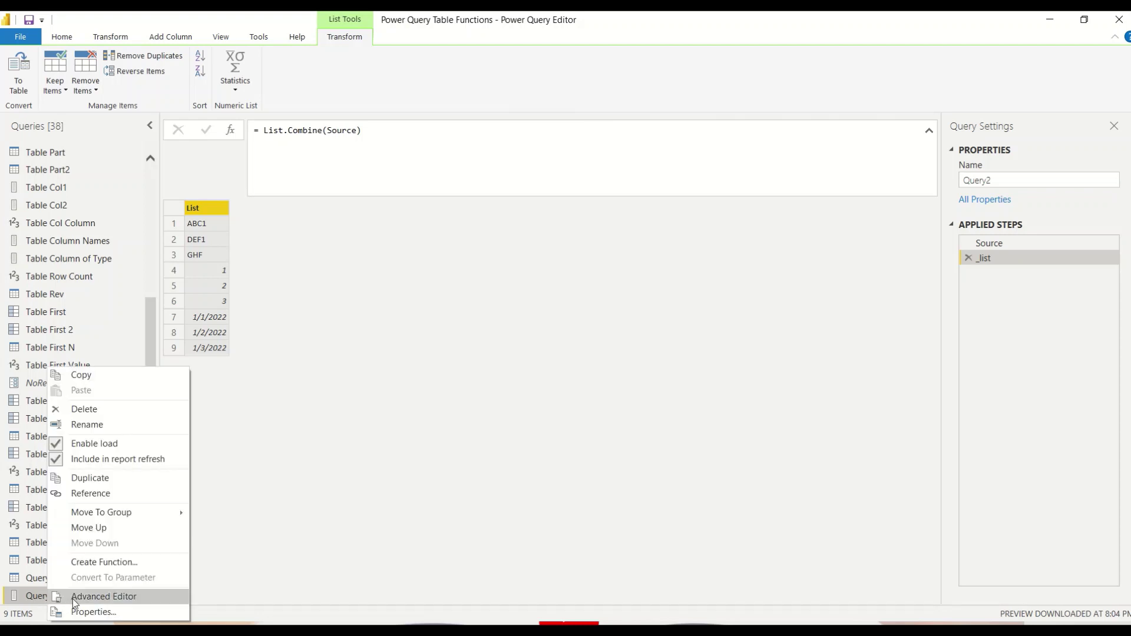
click(73, 597)
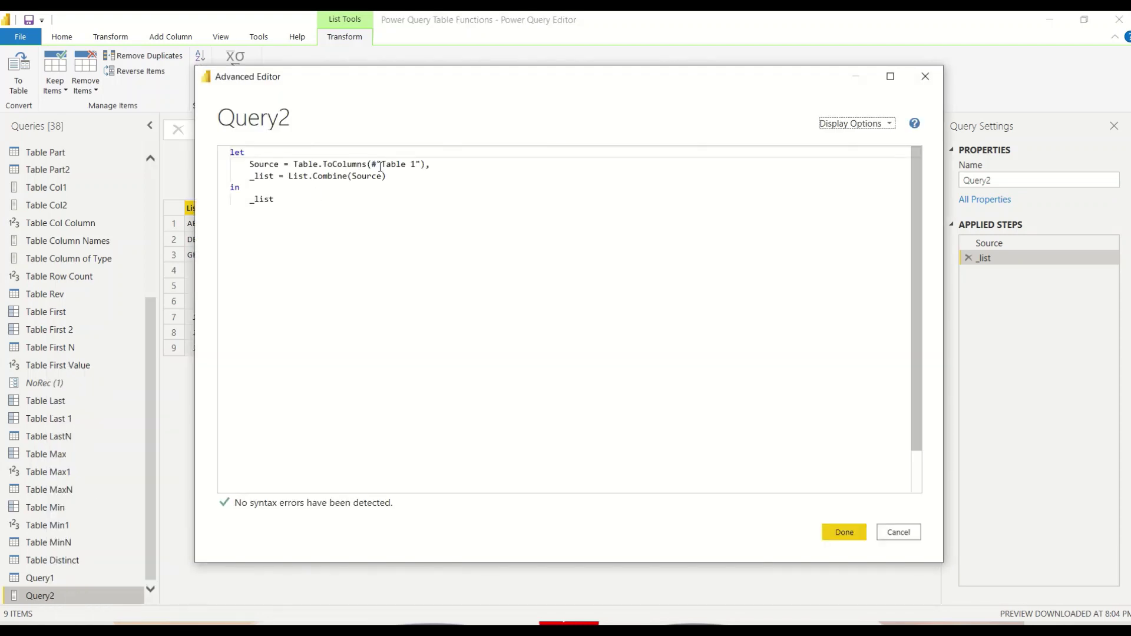
drag(372, 166, 426, 165)
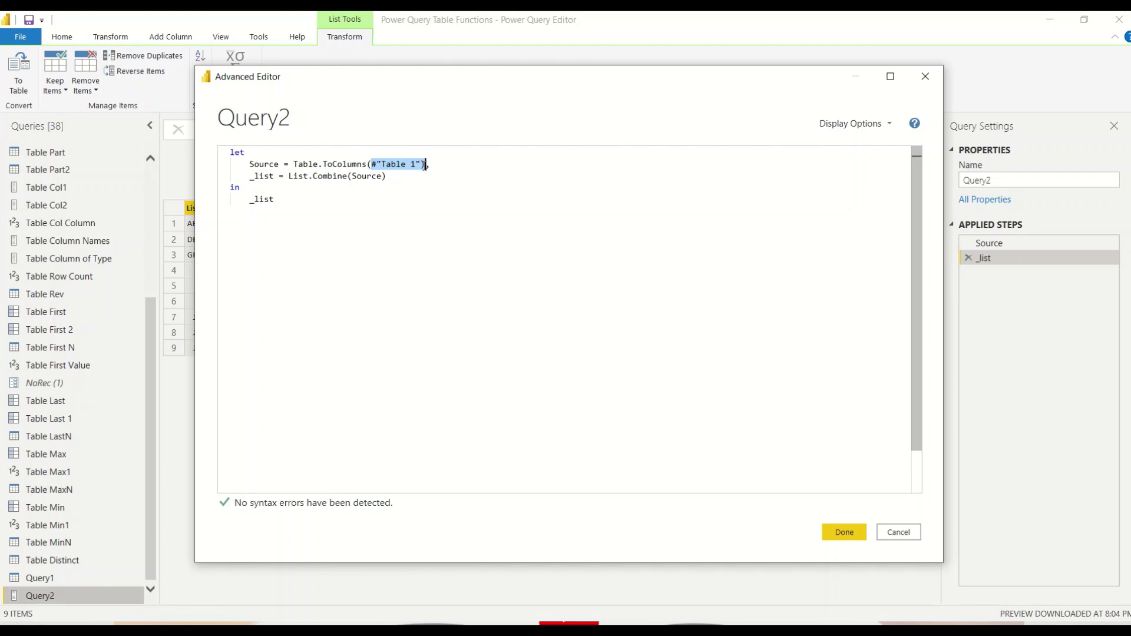
click(424, 164)
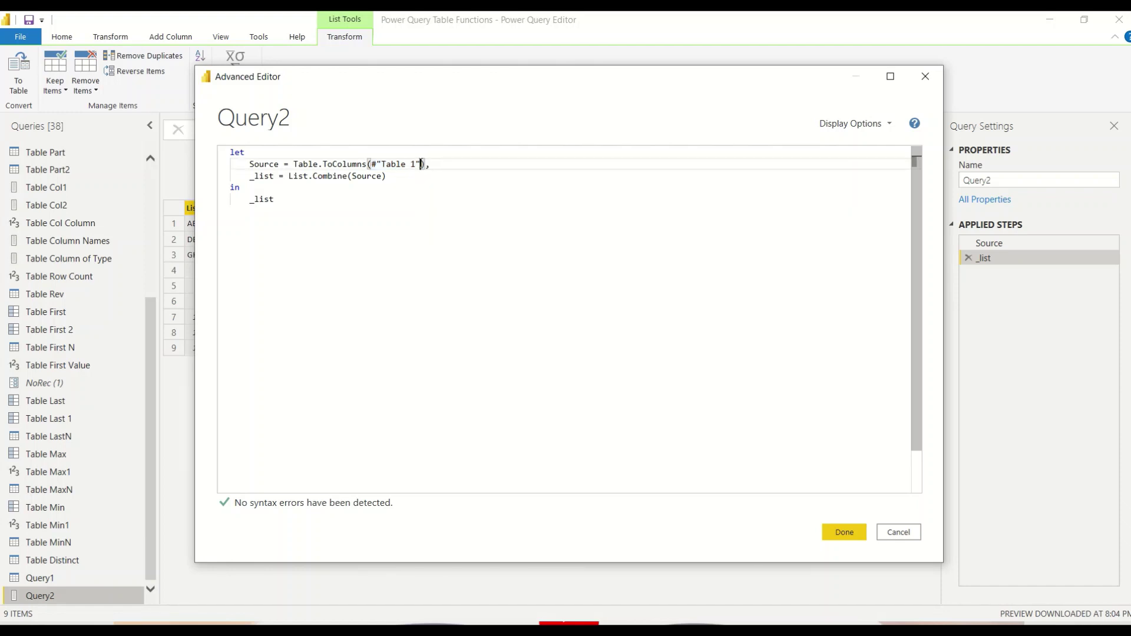
drag(421, 164, 372, 163)
key(ctrl+v)
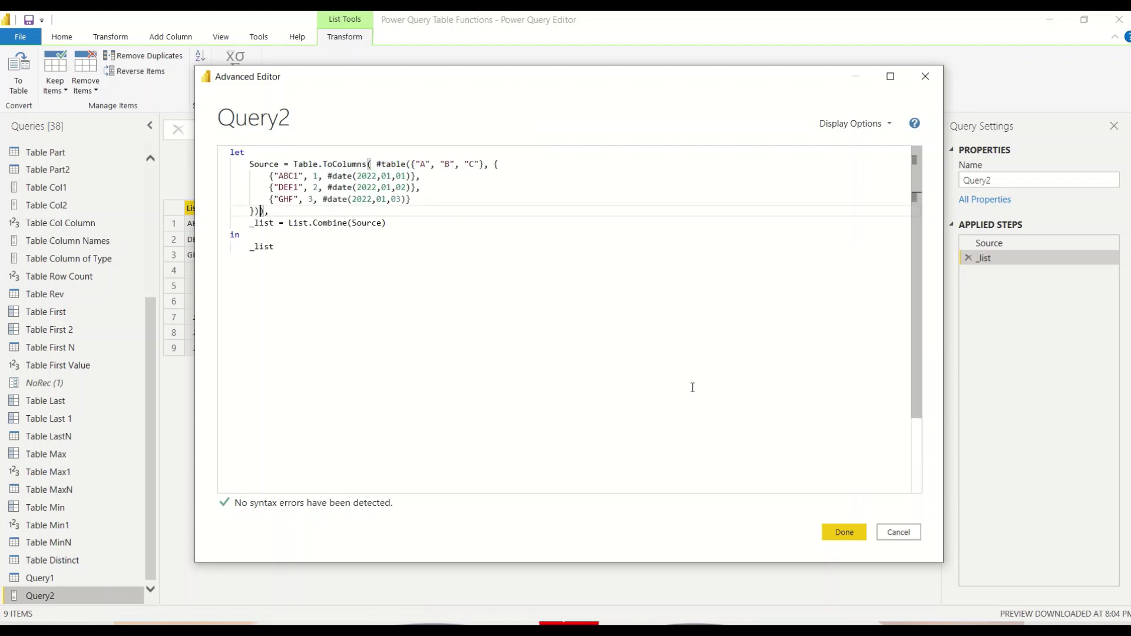
click(844, 532)
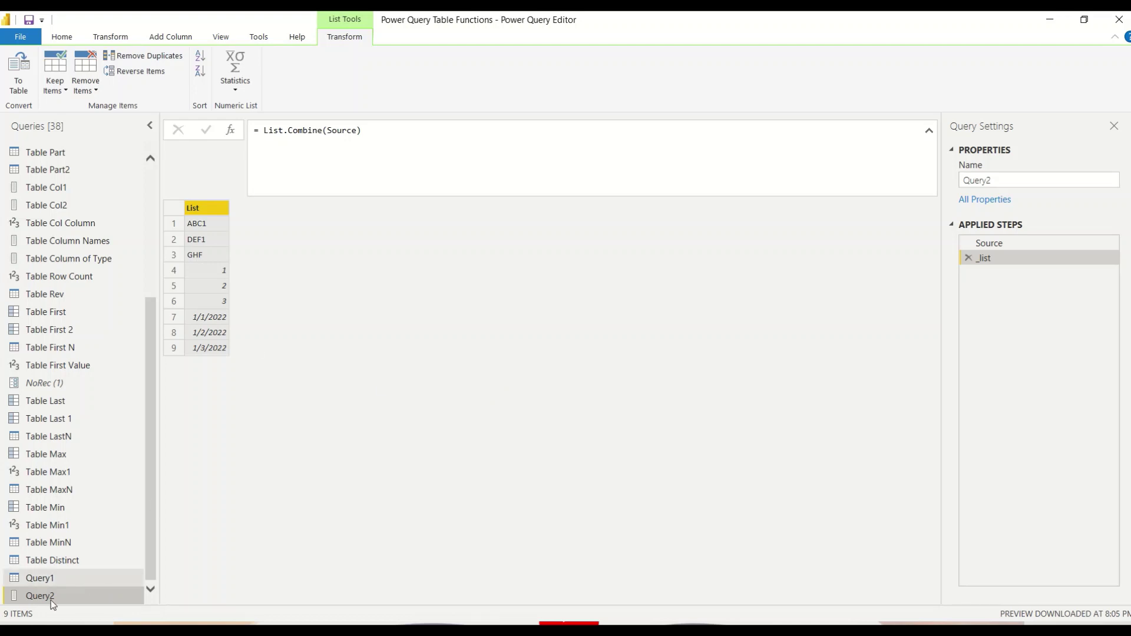
- Edit the inline table's first-column values to ABC12, DEF12 and GHF11 and apply
click(70, 36)
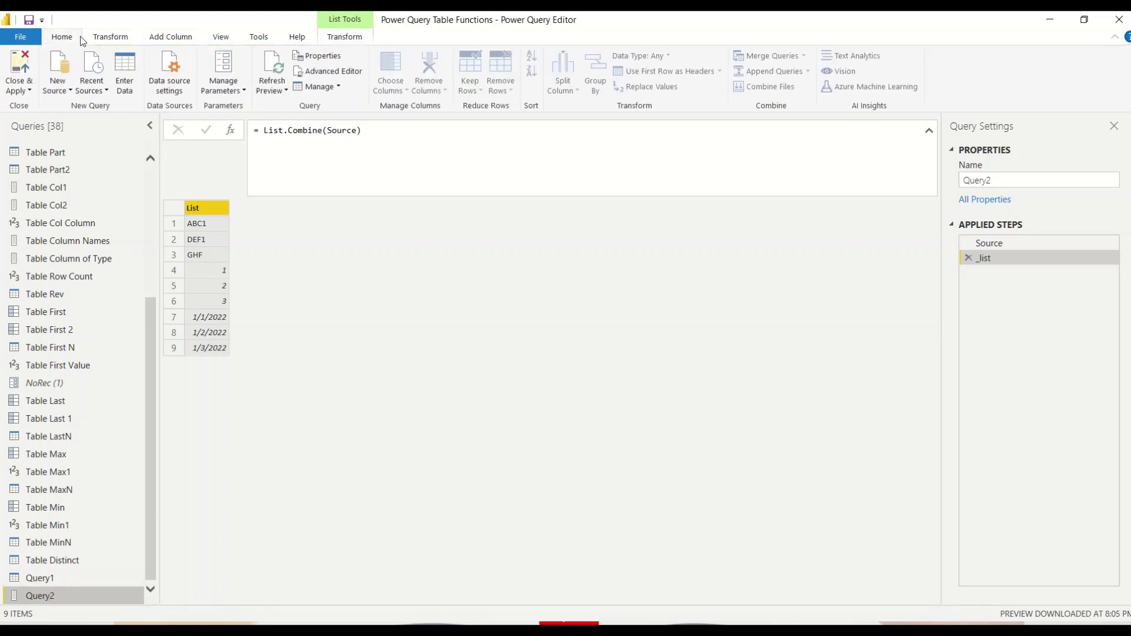
click(333, 71)
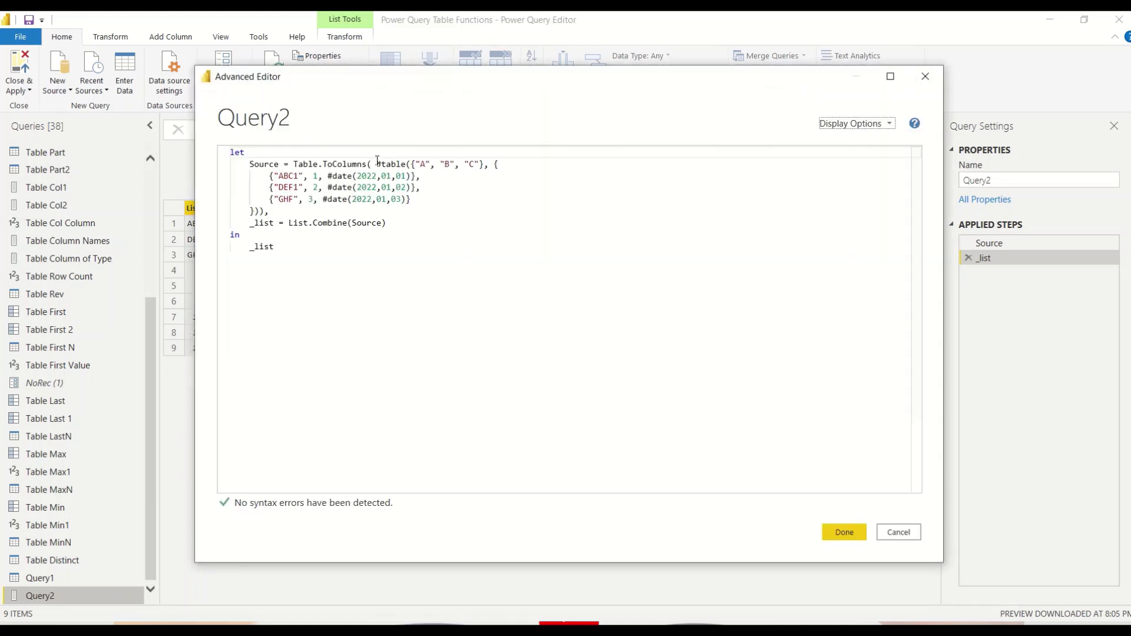
click(299, 177)
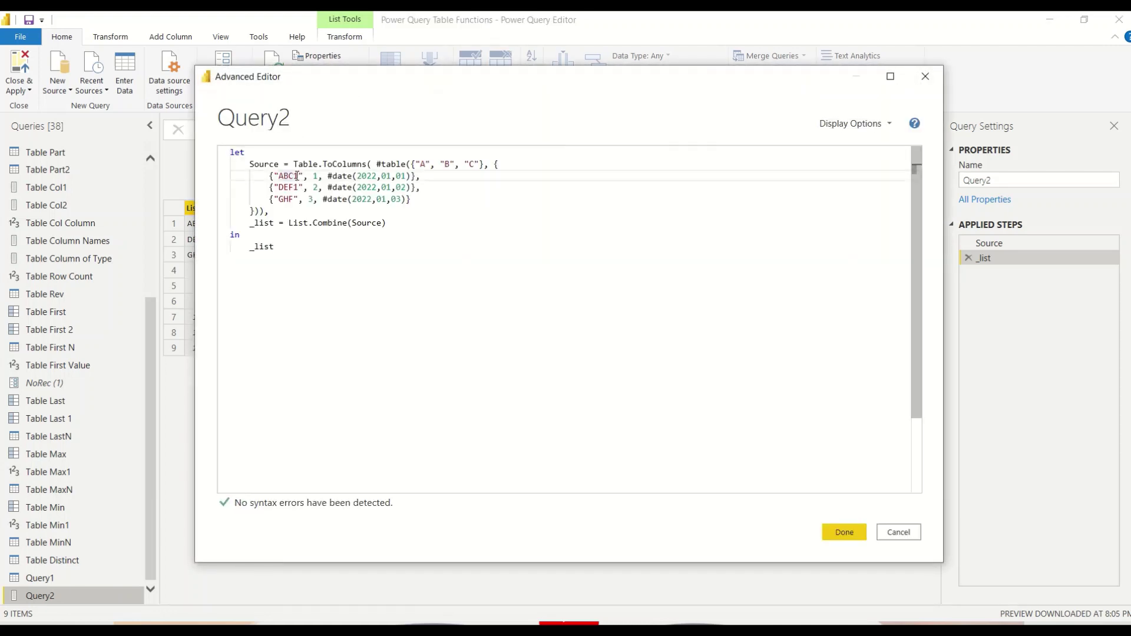
text(2)
click(299, 188)
text(2)
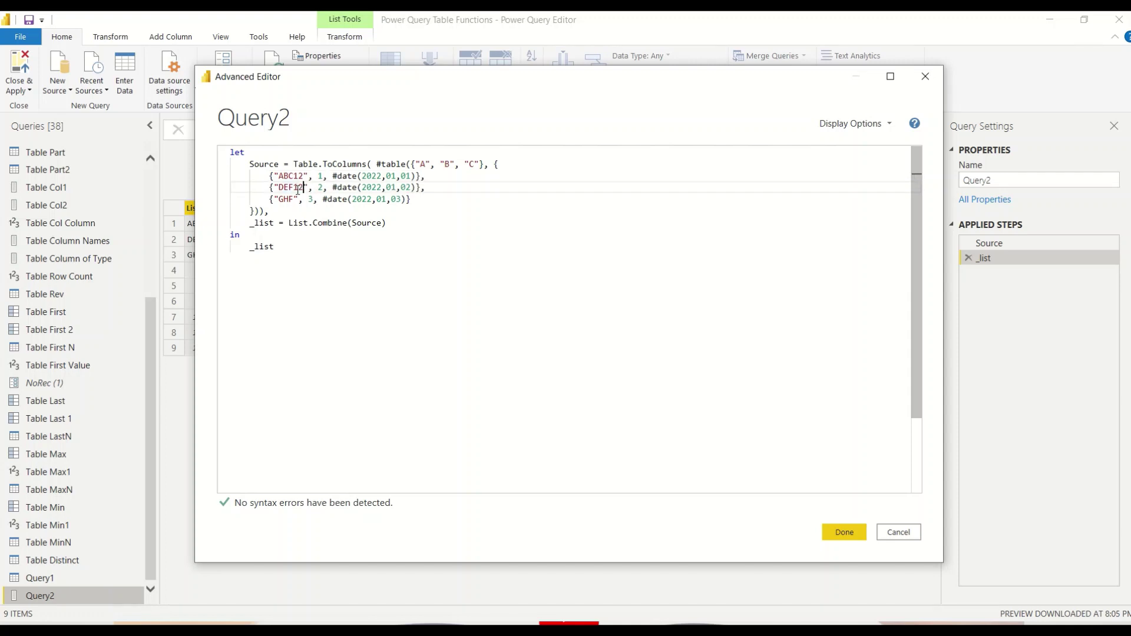
click(295, 199)
text(11)
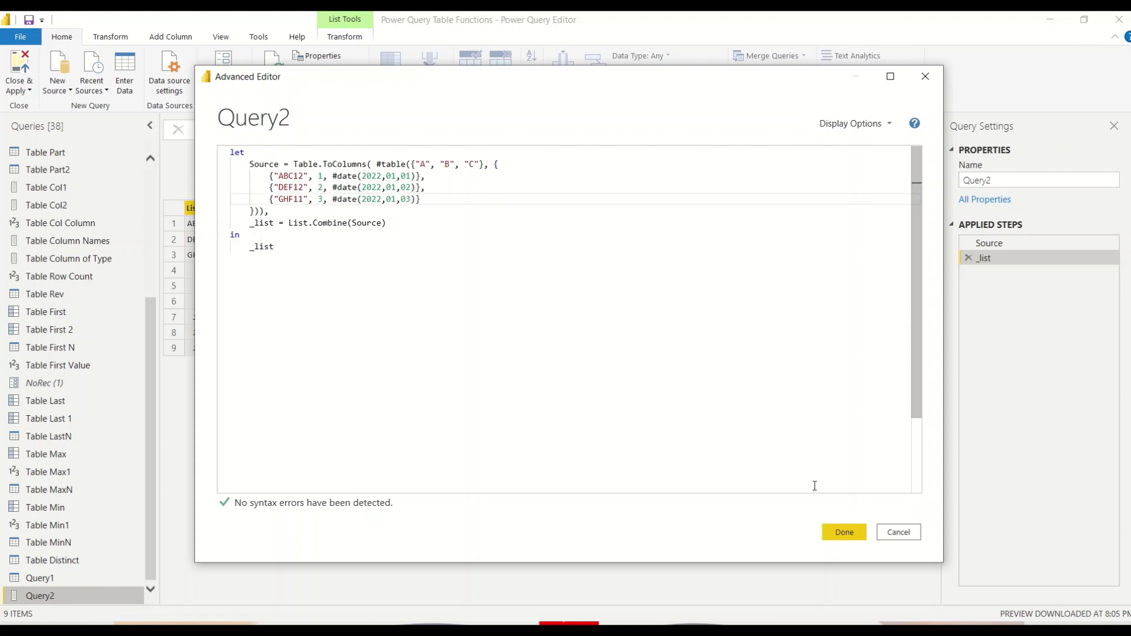
click(836, 533)
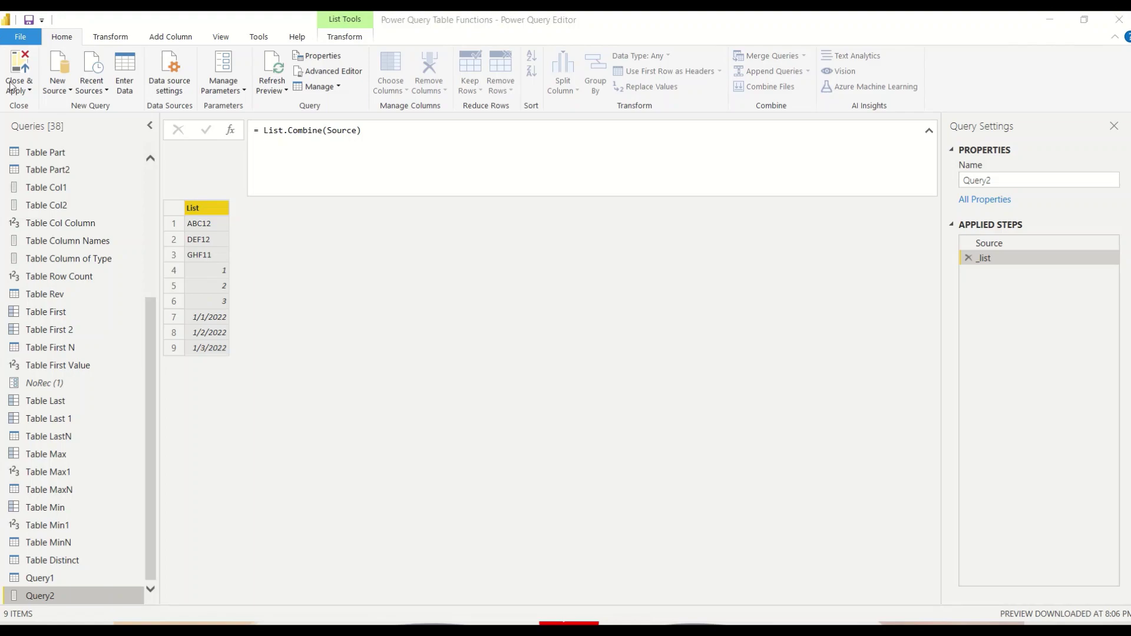
- Open the Close & Apply dropdown on the Home tab
click(29, 91)
- Apply the query changes to the report and select the Query2 table in the Fields pane
click(52, 106)
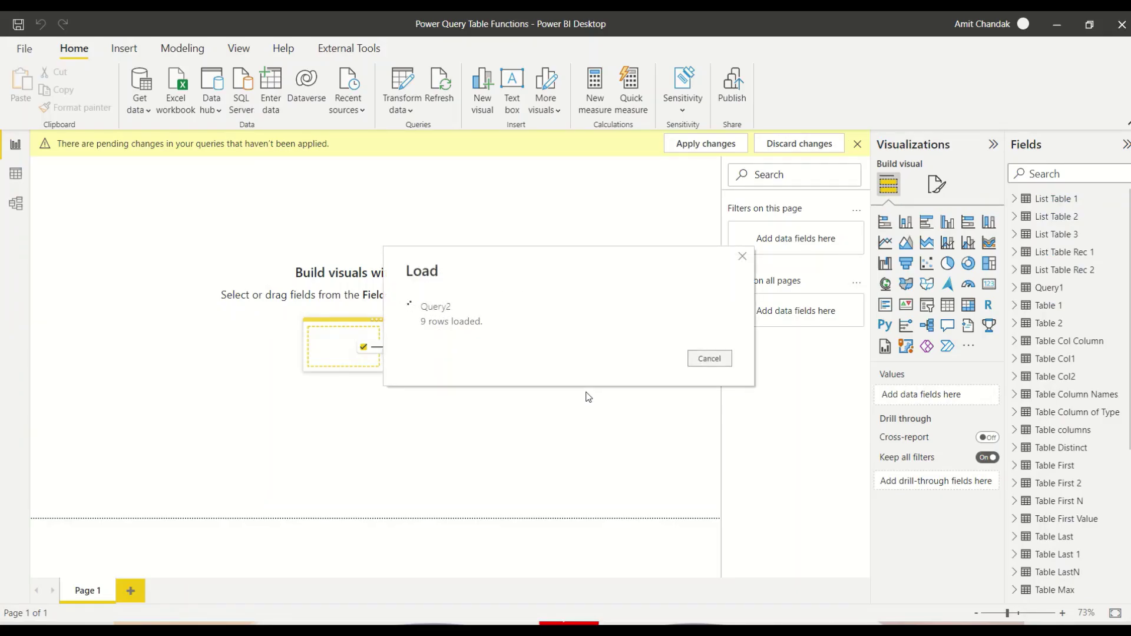
scroll(1061, 394, down, 5)
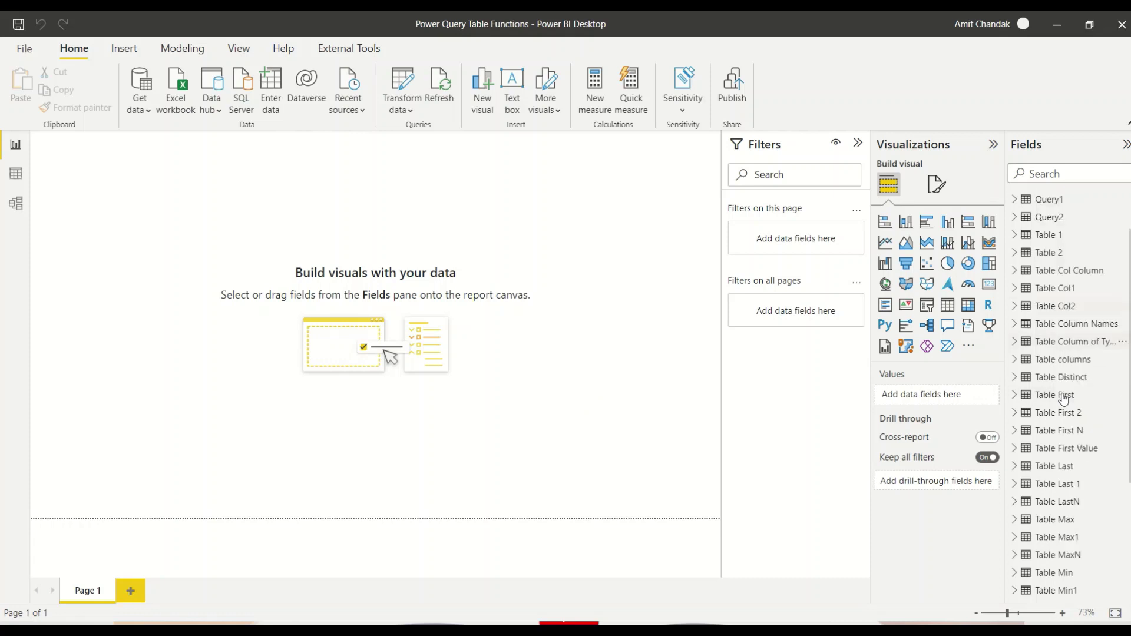
scroll(1063, 398, up, 2)
scroll(1063, 398, up, 3)
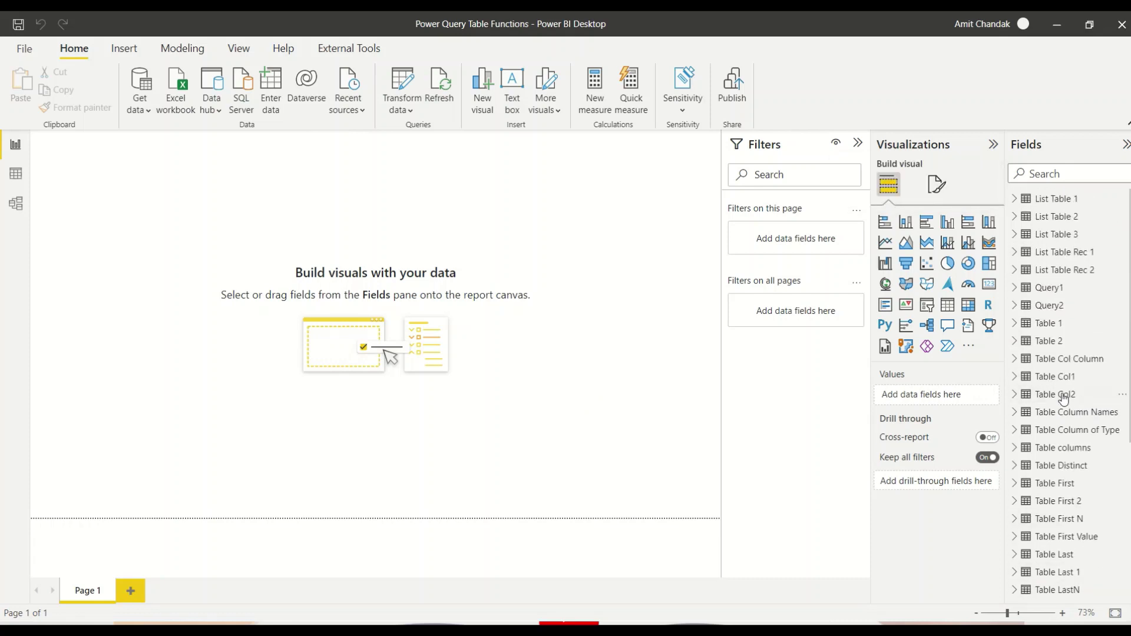
click(1049, 307)
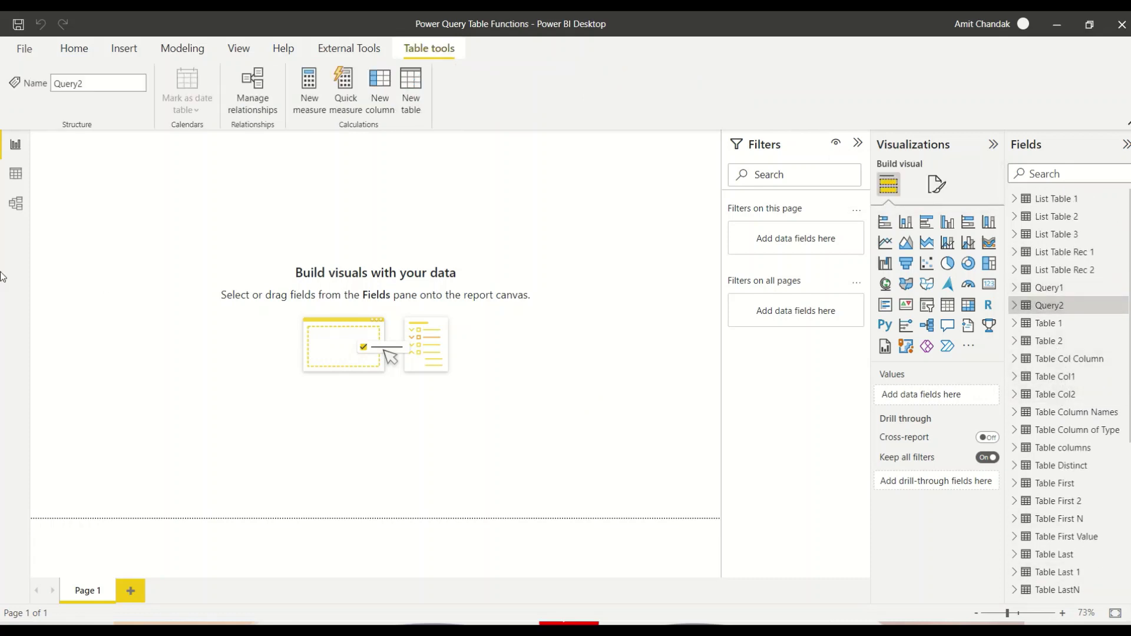